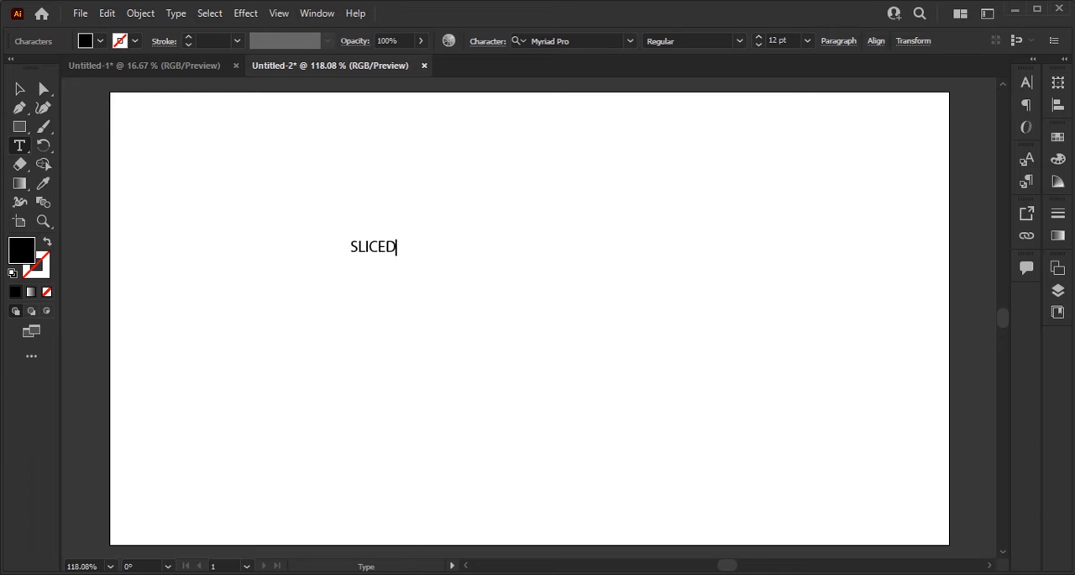
# Step: Scale the SLICED text up to about 101 pt
pyautogui.click(19, 89)
pyautogui.moveTo(401, 258); pyautogui.dragTo(566, 318)
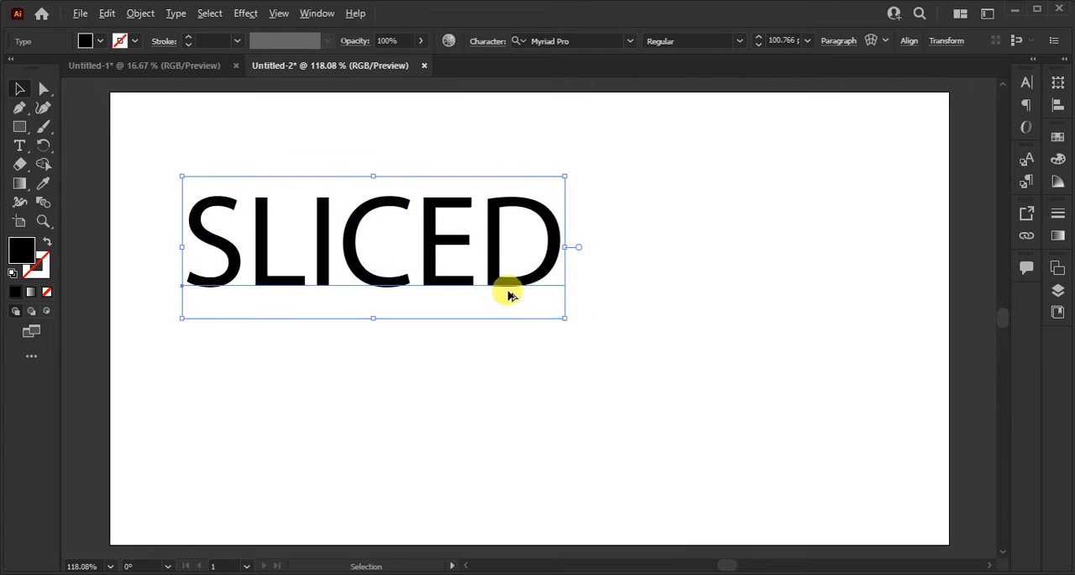
pyautogui.scroll(-2, 508, 291)
pyautogui.moveTo(511, 284); pyautogui.dragTo(546, 308)
# Step: Change the font of the SLICED text to Raleway Black
pyautogui.hotkey('ctrl', 't')
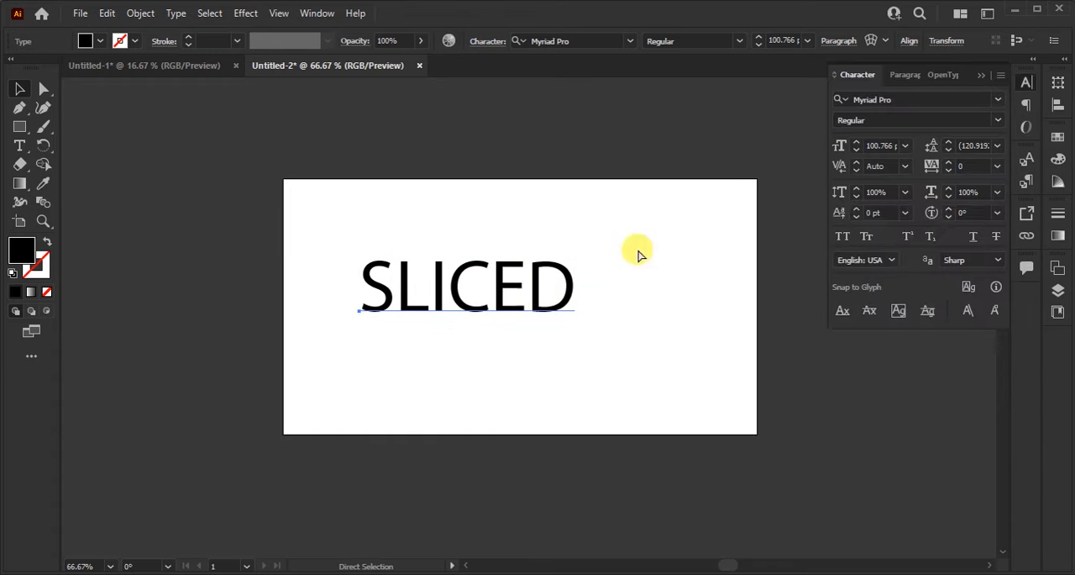
pyautogui.click(912, 101)
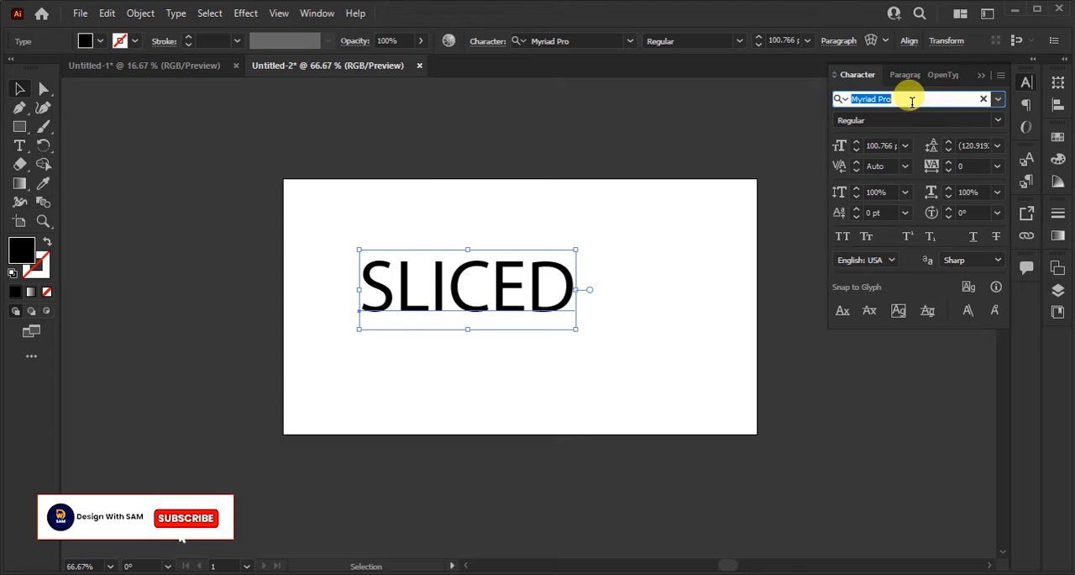
pyautogui.write('RE')
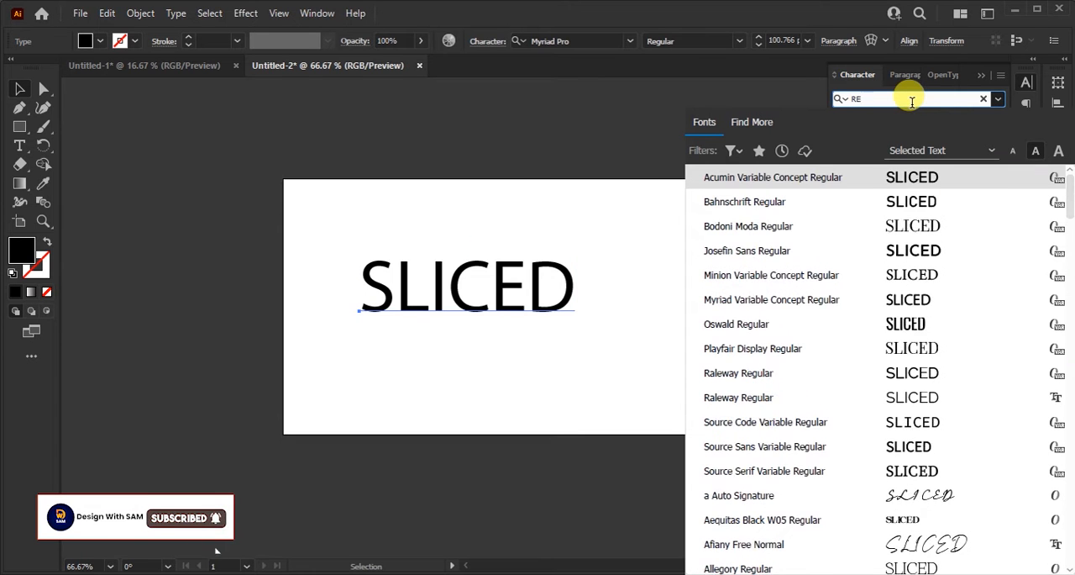
pyautogui.press('BackSpace')
pyautogui.write('AL')
pyautogui.write('LE')
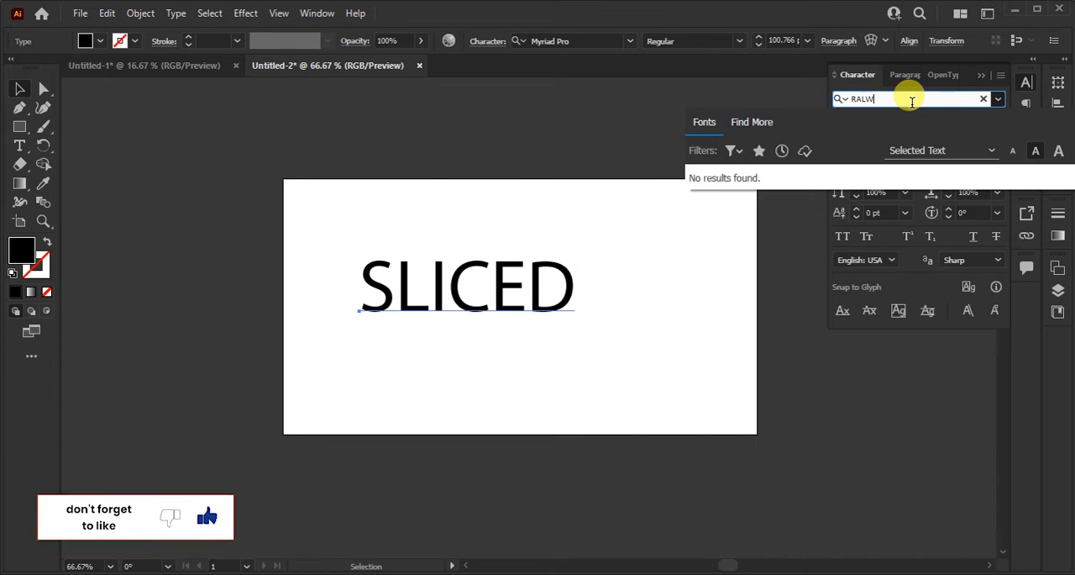
pyautogui.press('BackSpace')
pyautogui.press('BackSpace')
pyautogui.press('BackSpace')
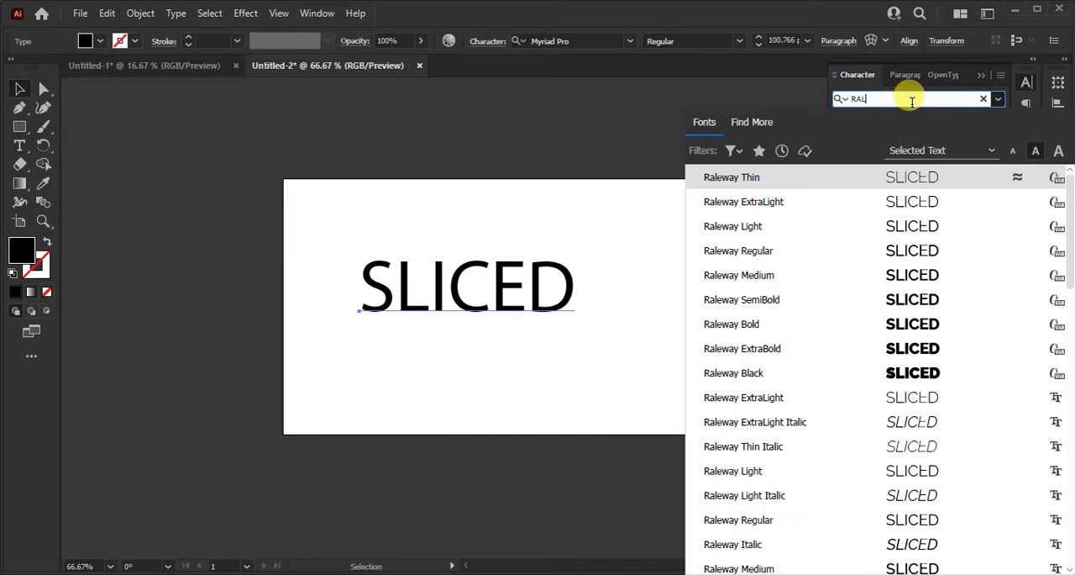
pyautogui.click(892, 375)
pyautogui.click(557, 367)
# Step: Rotate the SLICED text slightly counterclockwise so that it slopes upward
pyautogui.scroll(2, 554, 309)
pyautogui.scroll(-2, 556, 302)
pyautogui.moveTo(530, 294); pyautogui.dragTo(480, 300)
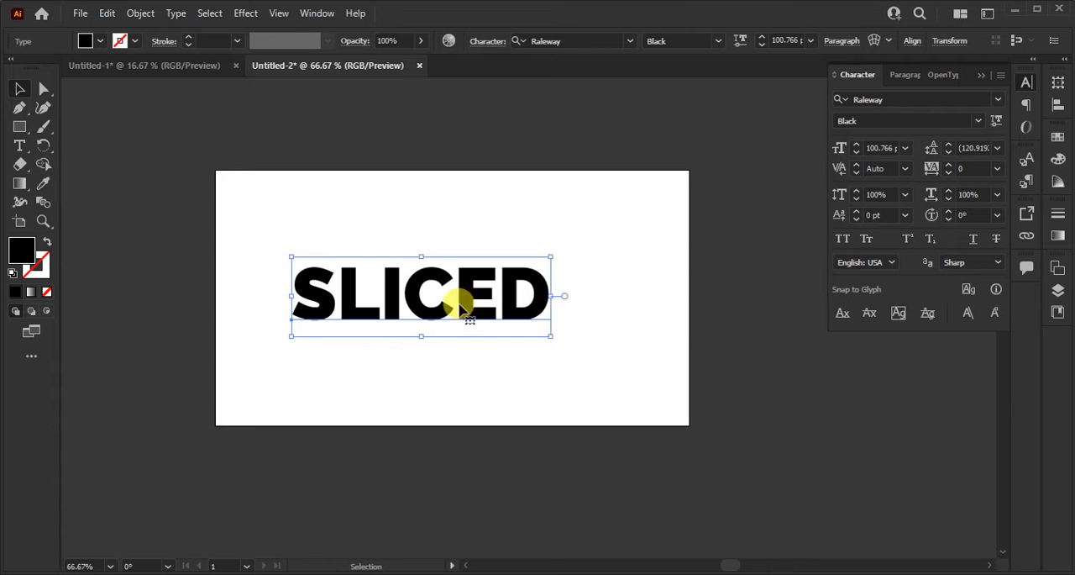
pyautogui.hotkey('ctrl', 'space')
pyautogui.moveTo(407, 302); pyautogui.dragTo(583, 294)
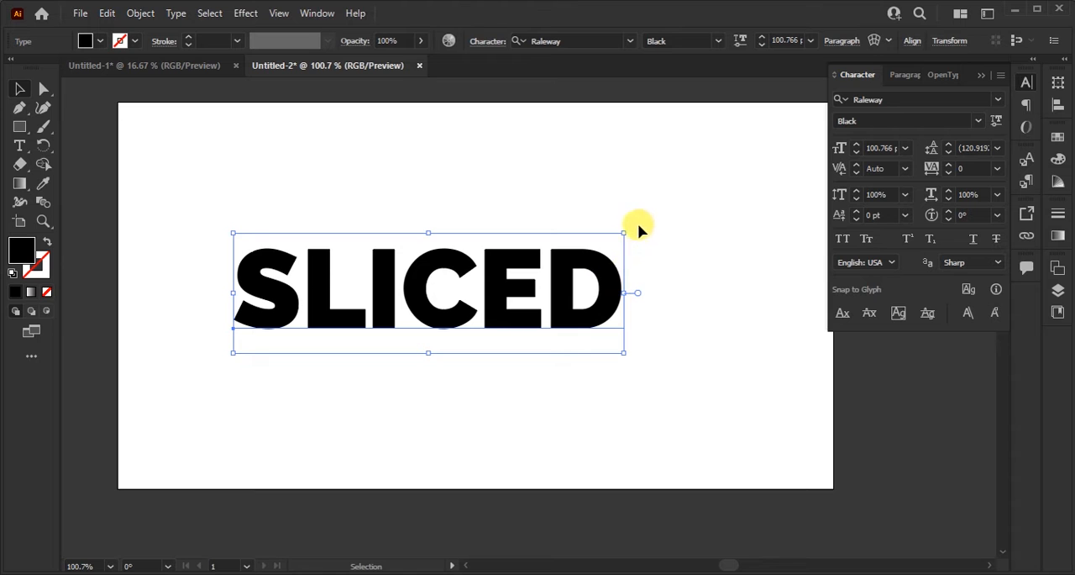
pyautogui.moveTo(632, 224); pyautogui.dragTo(626, 217)
pyautogui.click(670, 283)
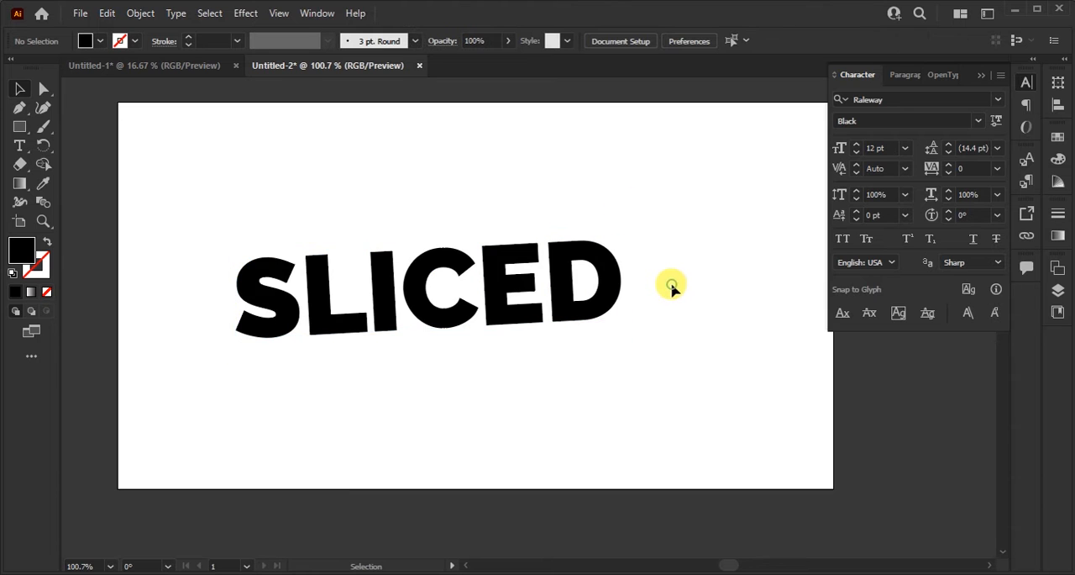
# Step: Convert the rotated SLICED text to outlines
pyautogui.hotkey('ctrl', '-')
pyautogui.moveTo(660, 330); pyautogui.dragTo(529, 336)
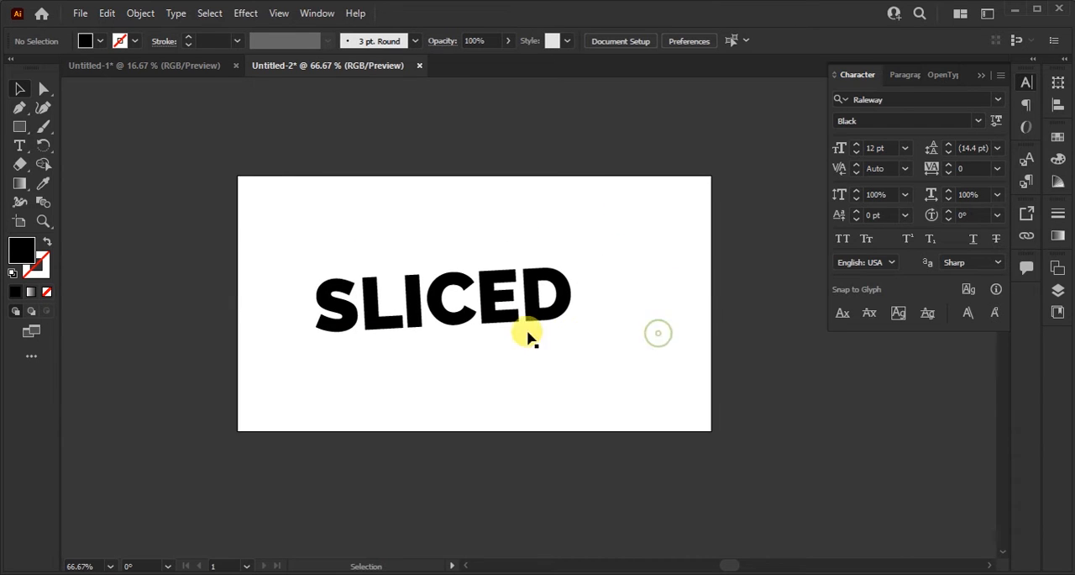
pyautogui.hotkey('ctrl', '+')
pyautogui.click(429, 310)
pyautogui.rightClick(428, 310)
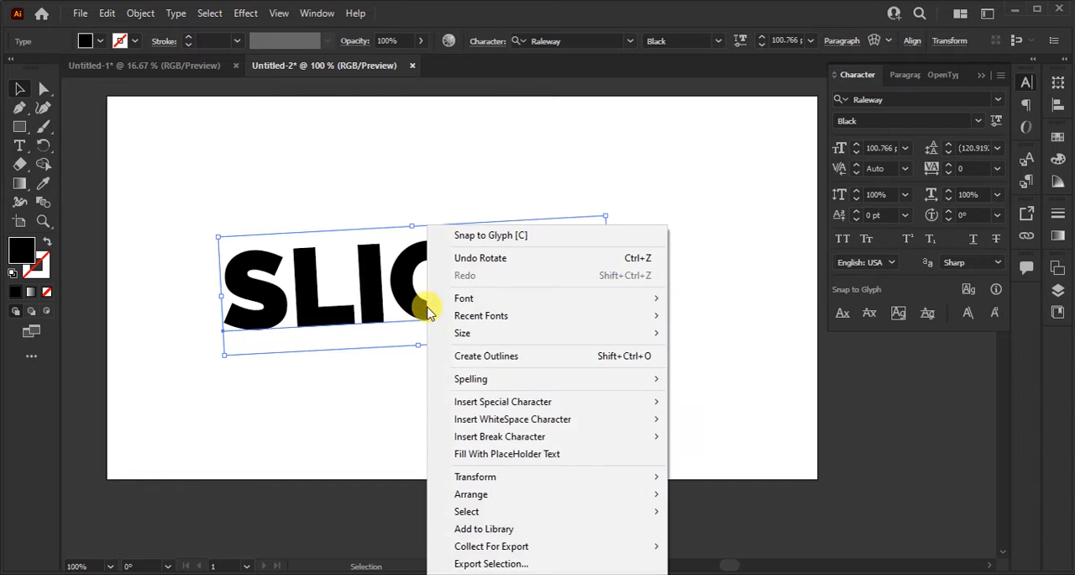
pyautogui.click(451, 360)
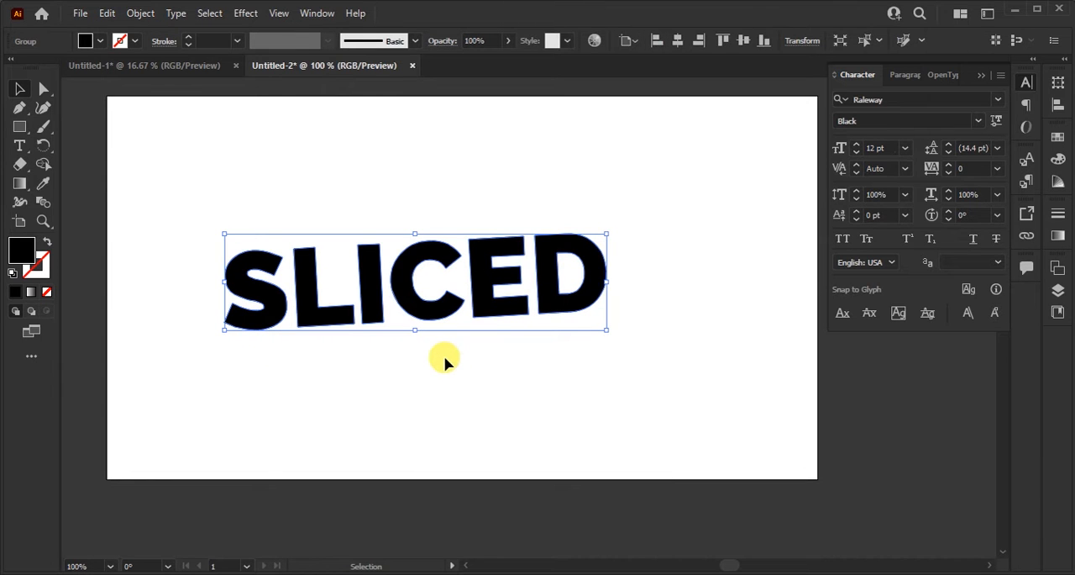
pyautogui.click(445, 362)
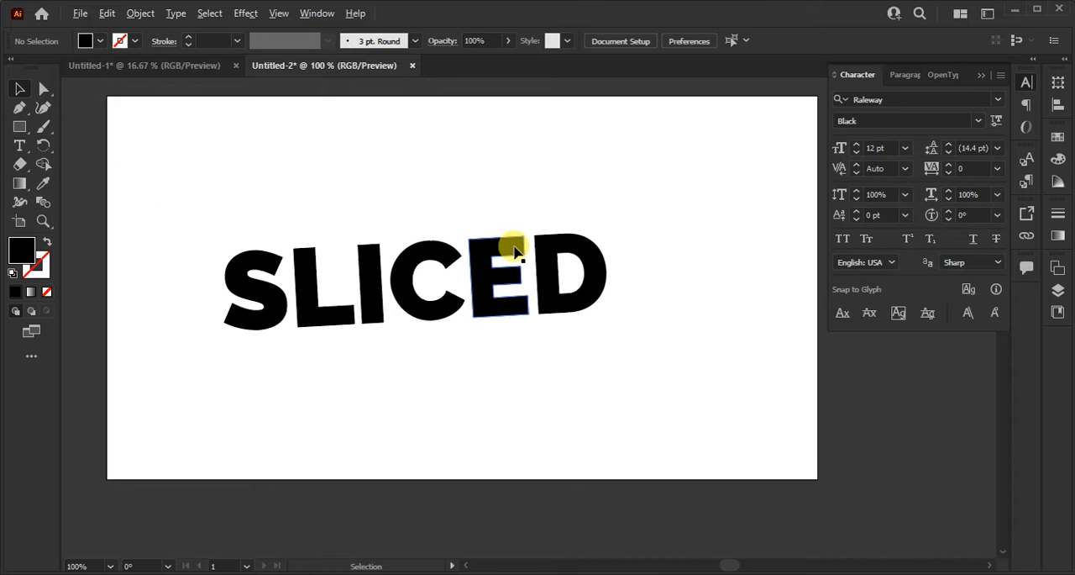
# Step: Draw a black rectangle over the upper half of the word SLICED and reduce its opacity to 33%
pyautogui.click(44, 110)
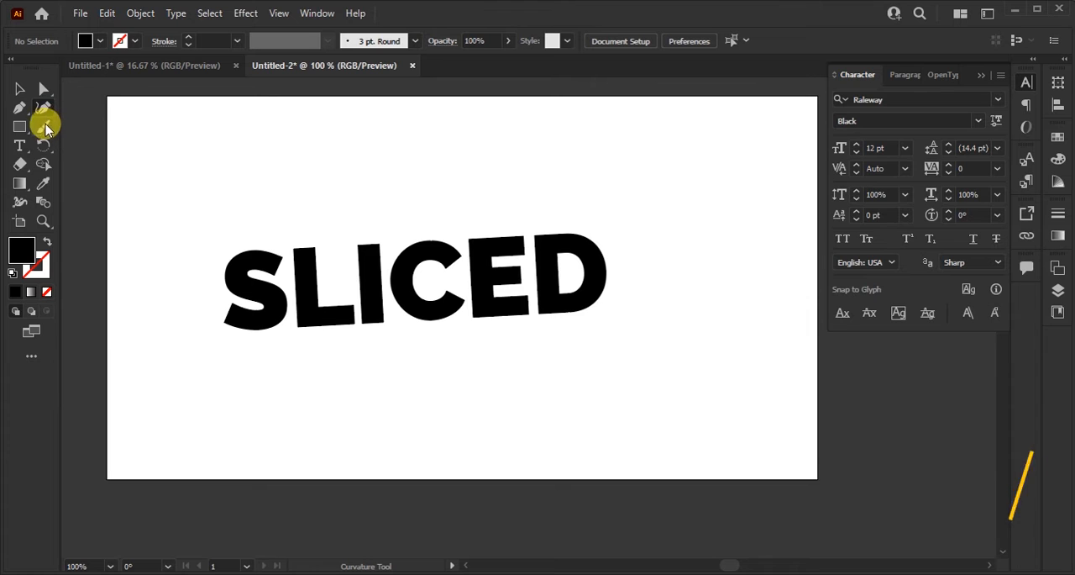
pyautogui.click(19, 126)
pyautogui.moveTo(167, 144); pyautogui.dragTo(638, 276)
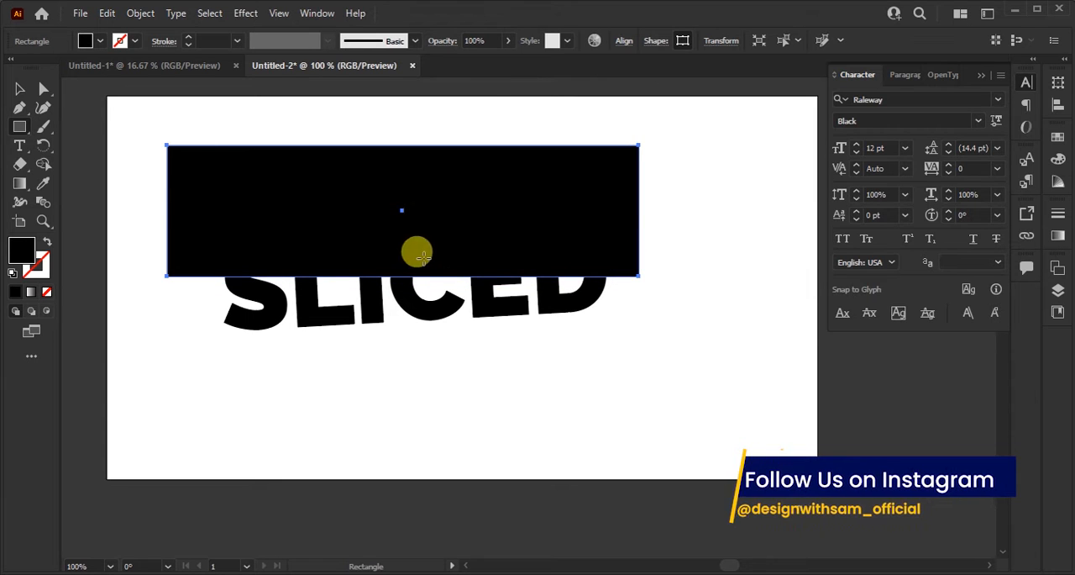
pyautogui.click(508, 40)
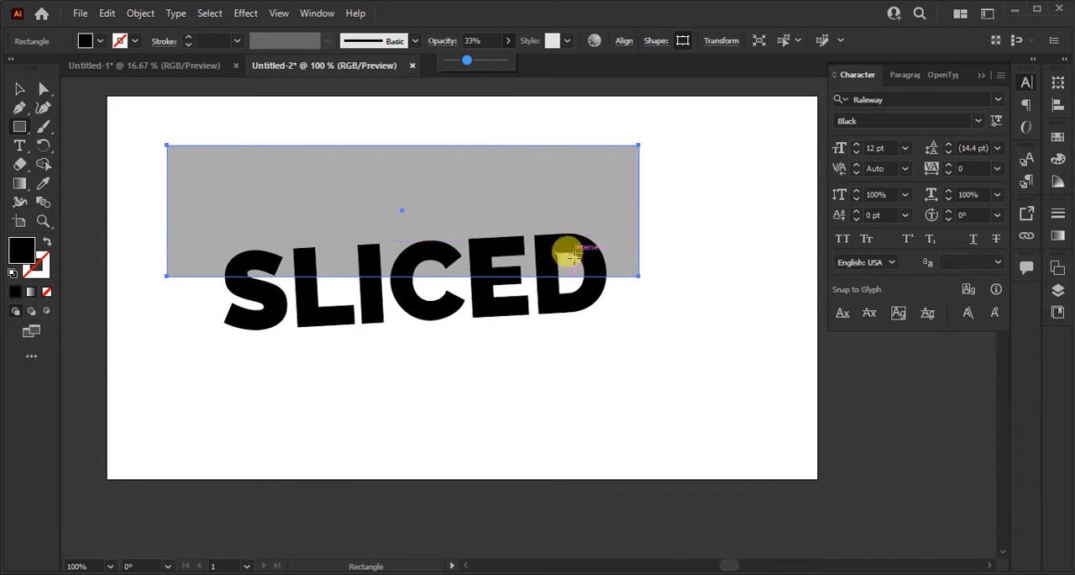
pyautogui.click(19, 88)
pyautogui.click(300, 128)
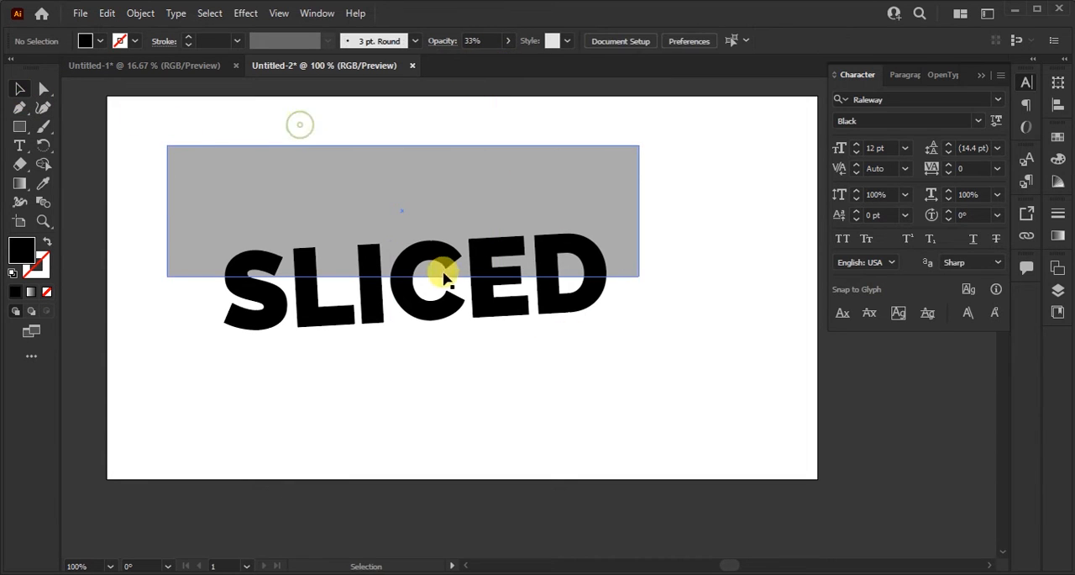
# Step: Extend the rectangle's lower edge slightly downward so that it crosses the middle of the letters
pyautogui.scroll(3, 264, 288)
pyautogui.moveTo(720, 276); pyautogui.dragTo(479, 244)
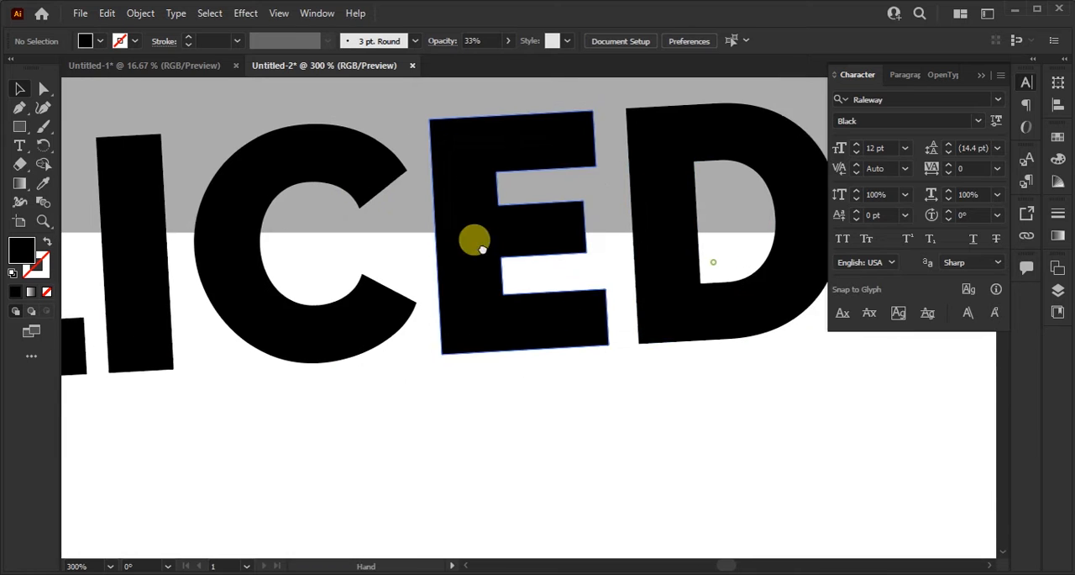
pyautogui.moveTo(616, 247); pyautogui.dragTo(536, 231)
pyautogui.scroll(3, 523, 225)
pyautogui.click(522, 224)
pyautogui.scroll(-3, 522, 225)
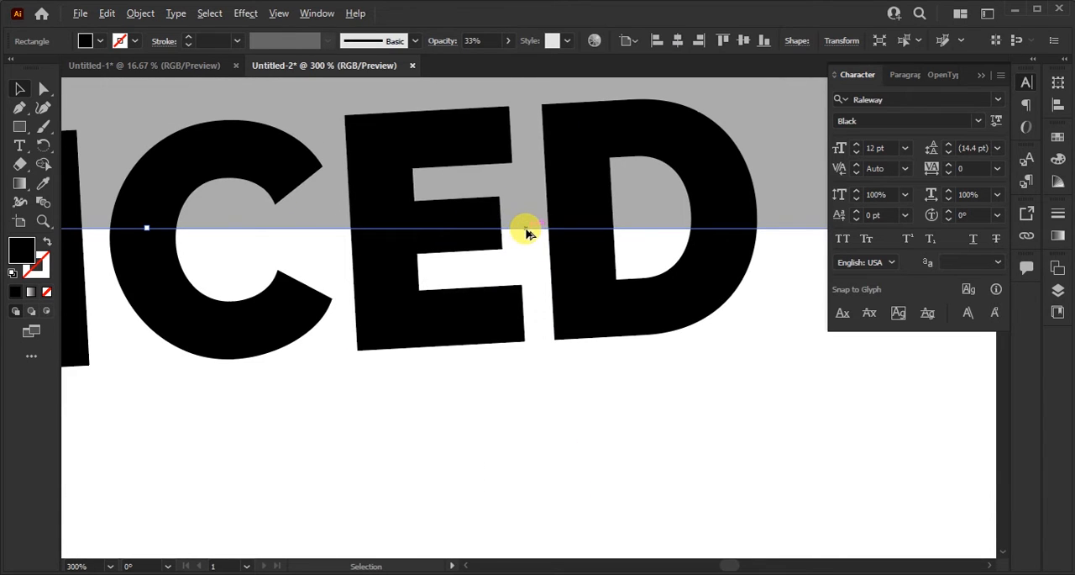
pyautogui.moveTo(149, 228); pyautogui.dragTo(152, 252)
pyautogui.scroll(4, 495, 258)
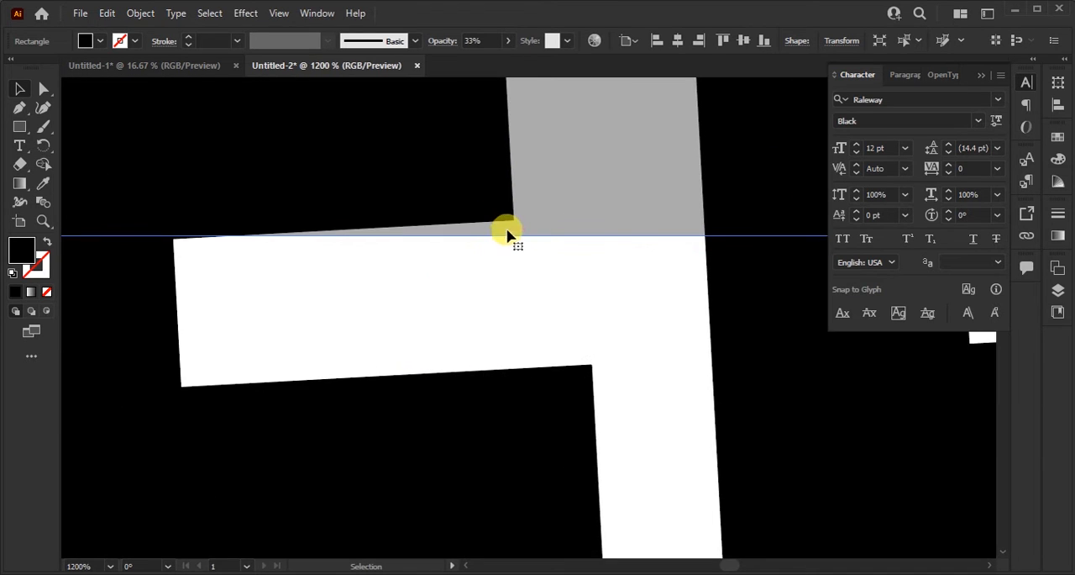
pyautogui.scroll(-5, 506, 234)
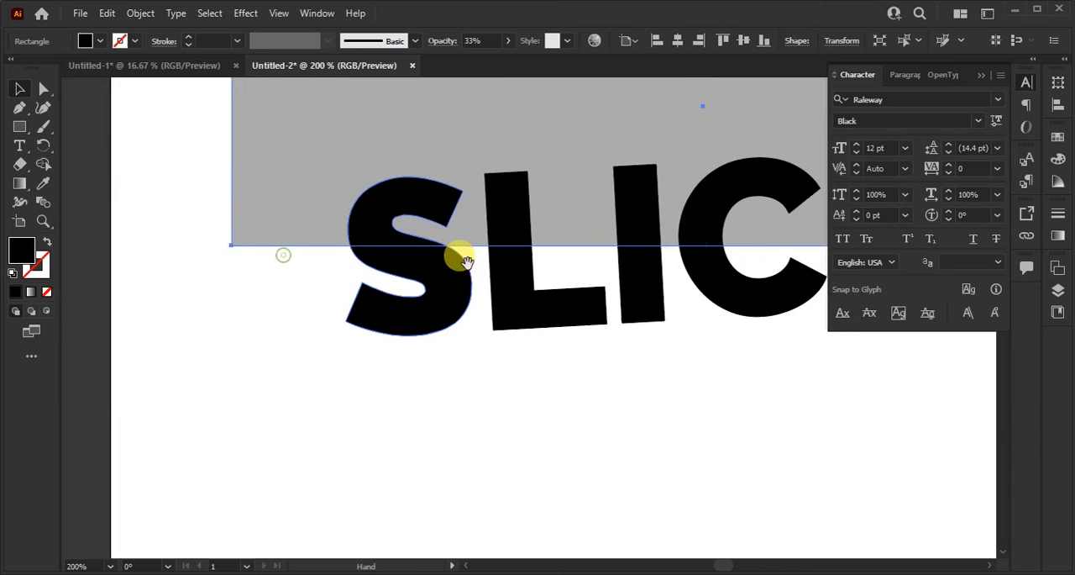
pyautogui.scroll(-1, 465, 260)
pyautogui.hscroll(3, 446, 281)
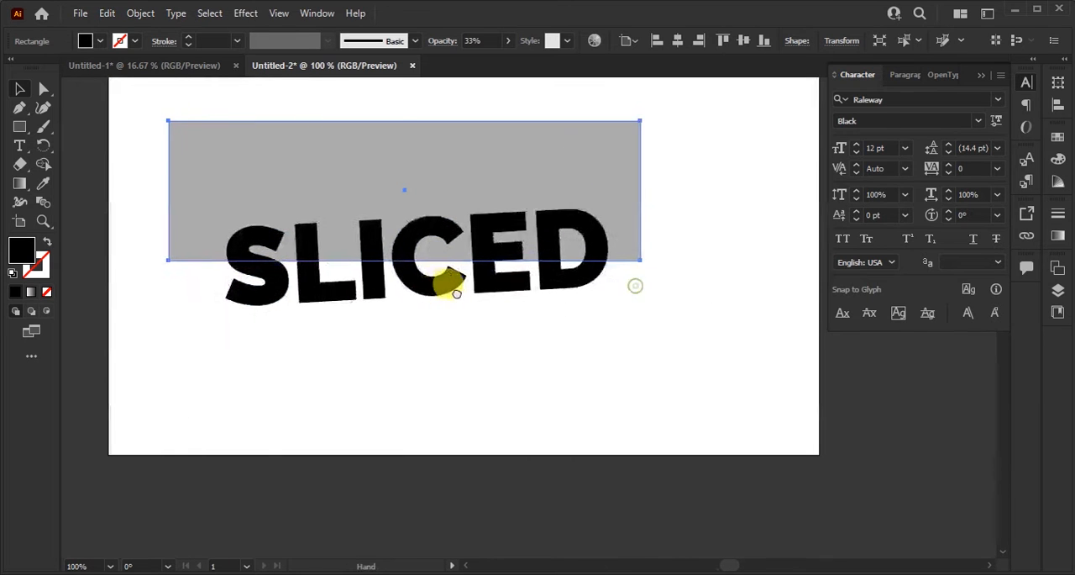
pyautogui.click(578, 321)
# Step: Select the rectangle and letters and remove the rectangle area outside the letters with the Shape Builder
pyautogui.moveTo(701, 120); pyautogui.dragTo(247, 331)
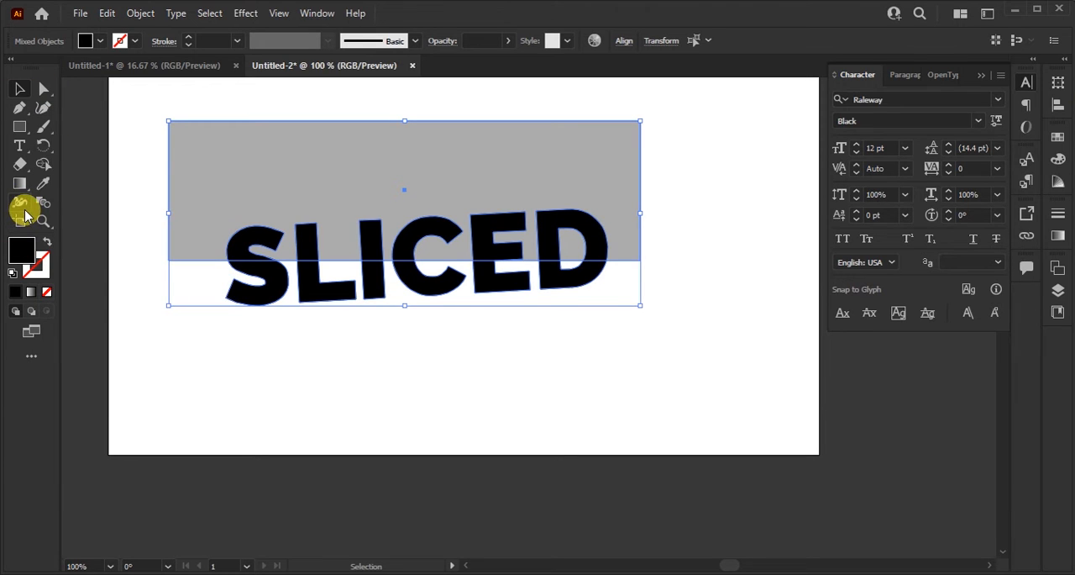
pyautogui.click(44, 166)
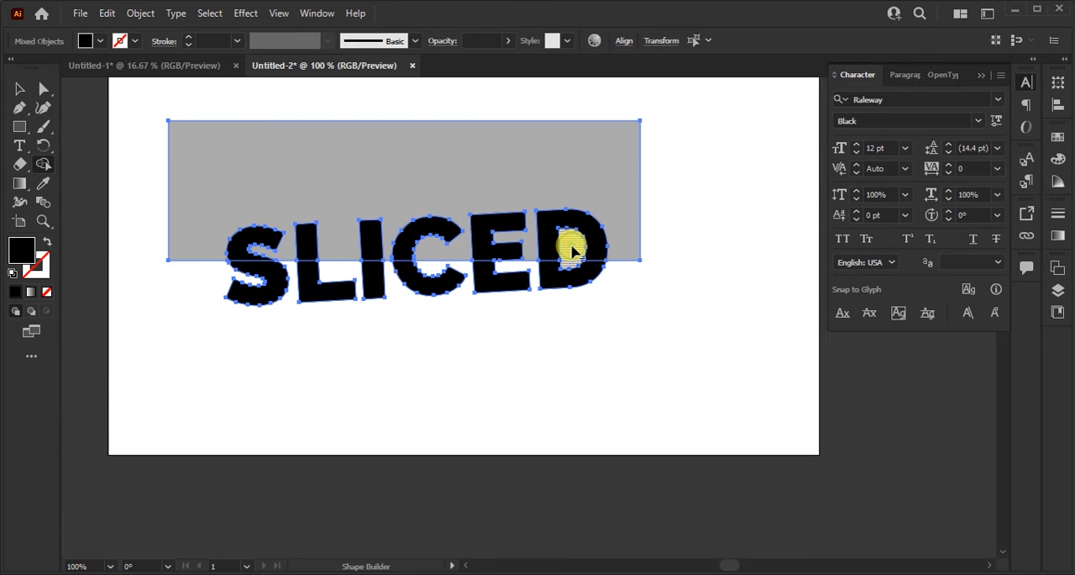
pyautogui.keyDown('alt'); pyautogui.click(240, 157); pyautogui.keyUp('alt')
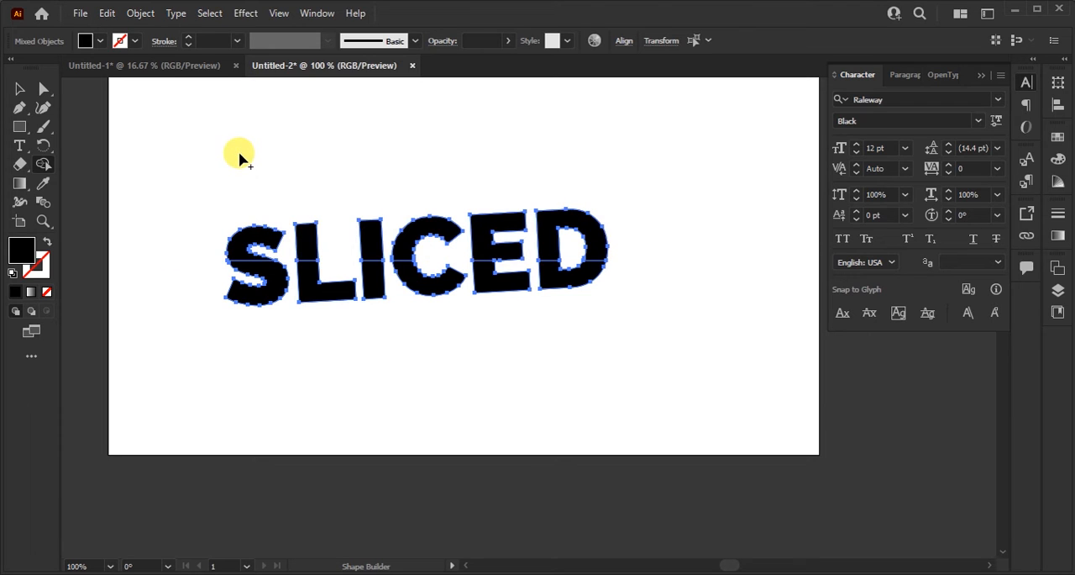
pyautogui.press('v')
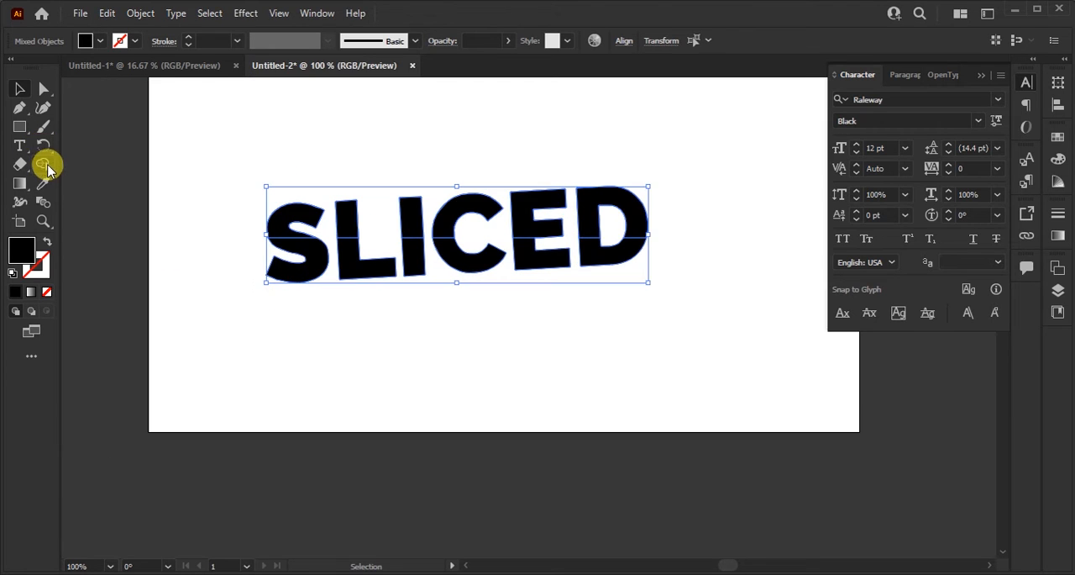
# Step: Merge the upper pieces of all letters with the Shape Builder, and likewise merge the lower pieces
pyautogui.click(46, 165)
pyautogui.moveTo(237, 217)
pyautogui.mouseDown()
pyautogui.moveTo(540, 217)
pyautogui.moveTo(610, 205)
pyautogui.moveTo(572, 204)
pyautogui.mouseUp()
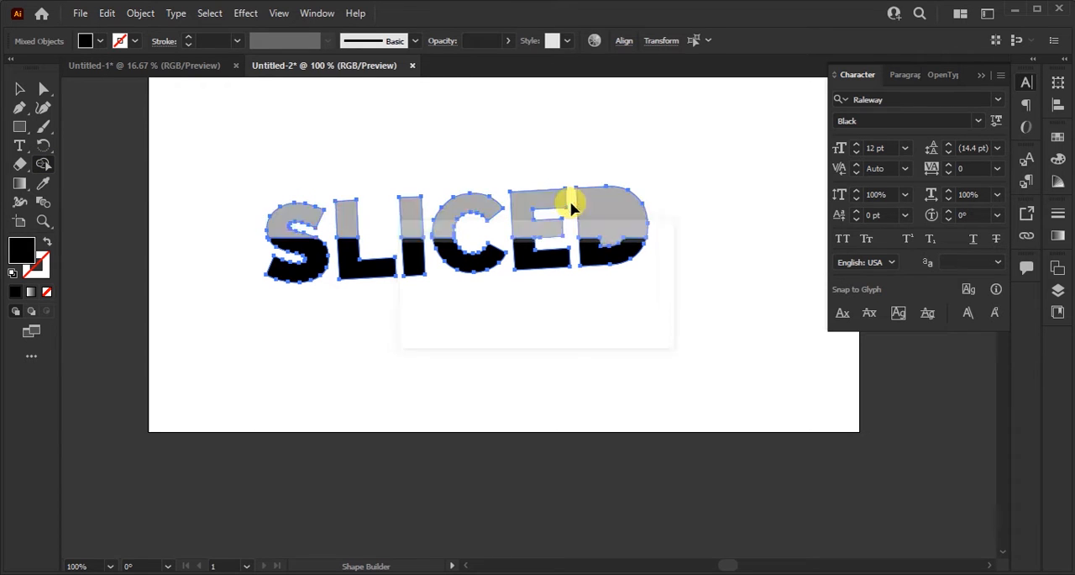
pyautogui.moveTo(281, 221)
pyautogui.mouseDown()
pyautogui.moveTo(536, 188)
pyautogui.moveTo(592, 196)
pyautogui.mouseUp()
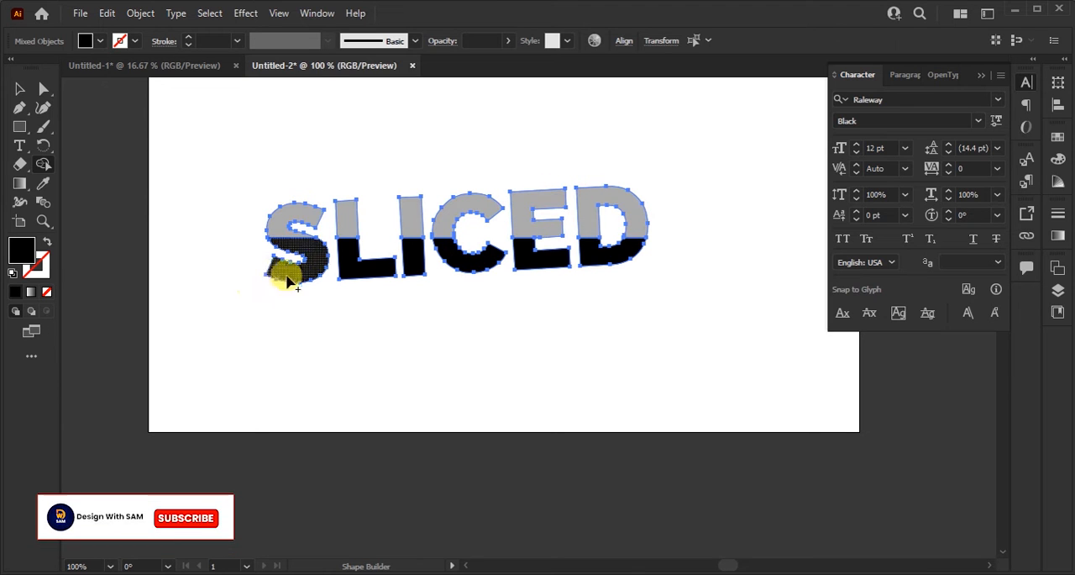
pyautogui.moveTo(301, 284)
pyautogui.mouseDown()
pyautogui.moveTo(459, 260)
pyautogui.moveTo(593, 261)
pyautogui.mouseUp()
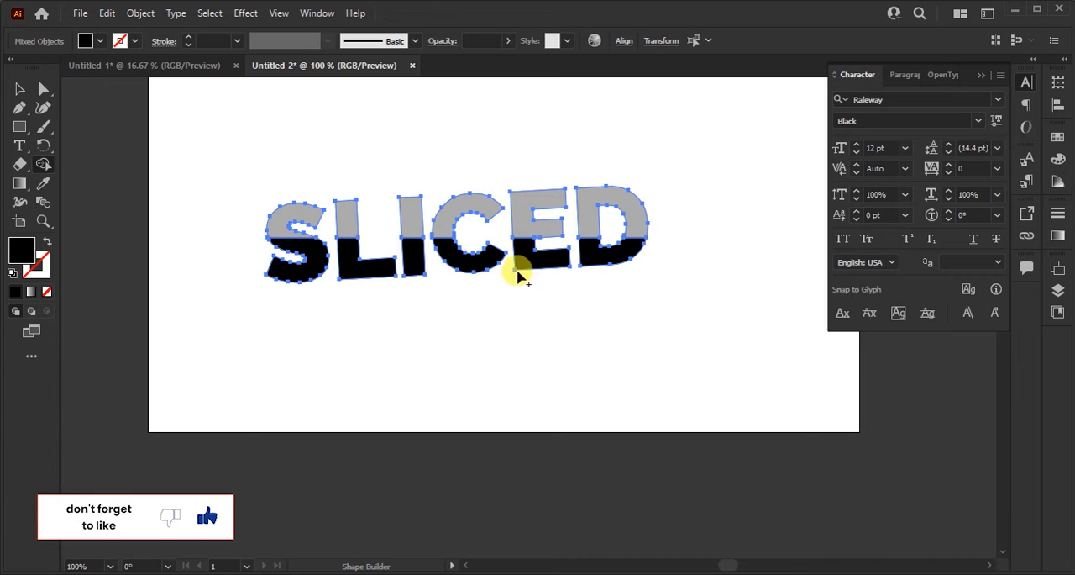
# Step: Select the black lower half of the word and shift it slightly to the left of the grey upper half
pyautogui.press('v')
pyautogui.click(388, 137)
pyautogui.click(348, 295)
pyautogui.moveTo(252, 287); pyautogui.dragTo(660, 263)
pyautogui.scroll(4, 263, 255)
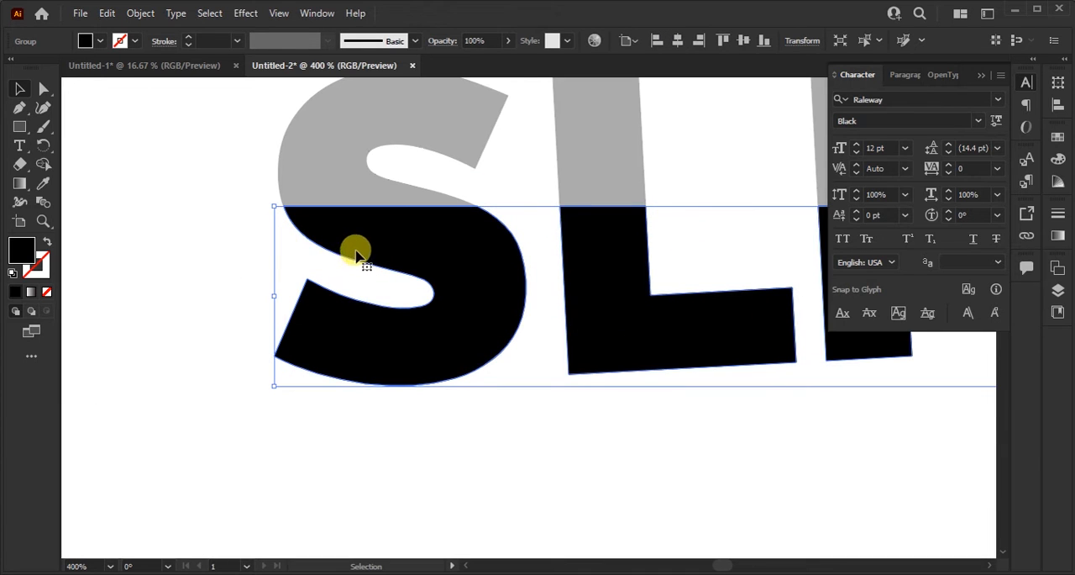
pyautogui.scroll(2, 361, 244)
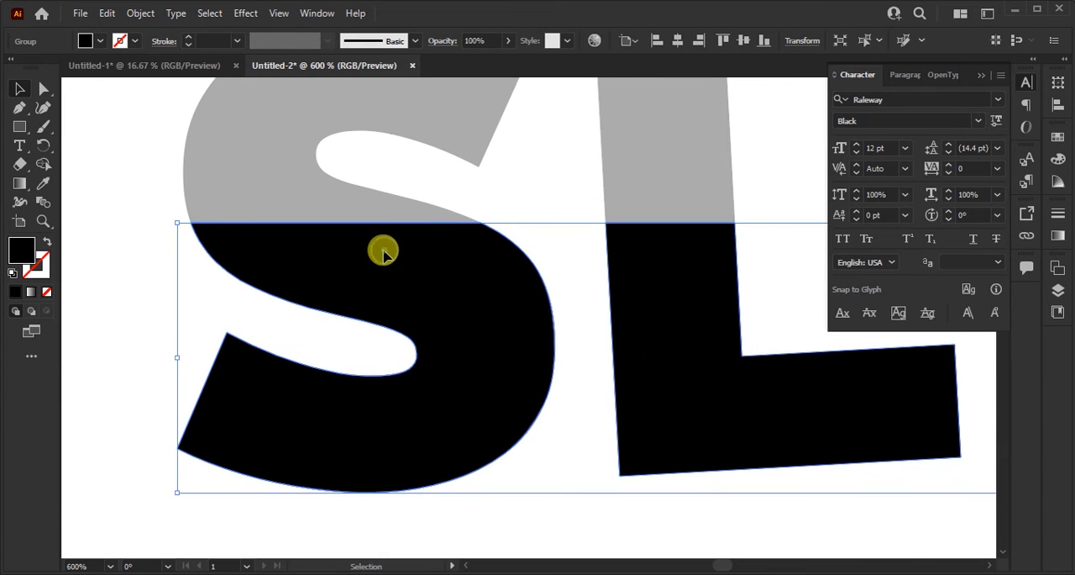
pyautogui.moveTo(383, 252); pyautogui.dragTo(350, 259)
pyautogui.hotkey('alt', 'space')
pyautogui.click(549, 309)
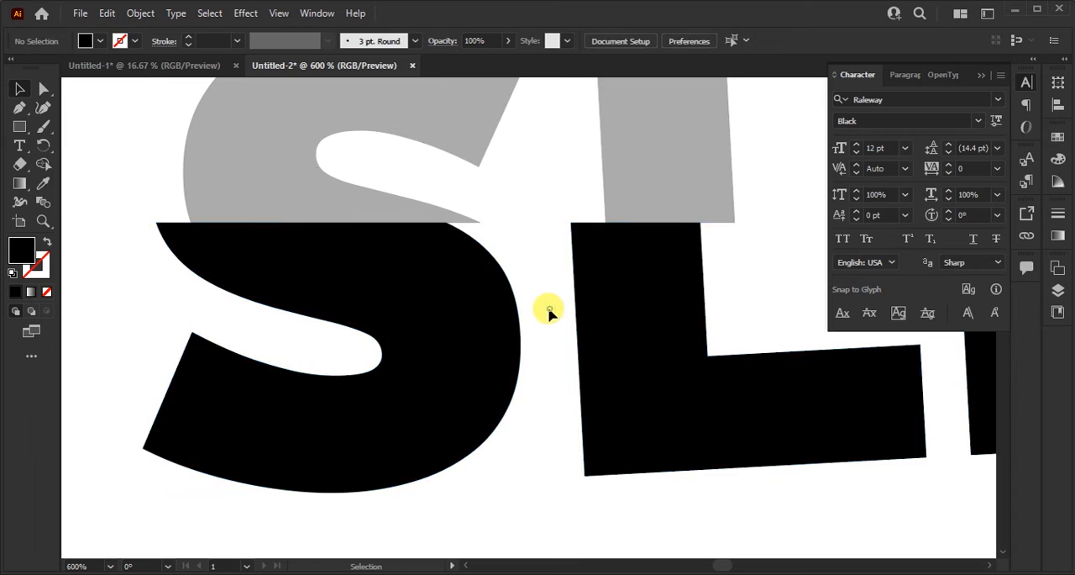
# Step: Inspect the offset between the upper and lower halves along the whole word
pyautogui.scroll(-2, 549, 308)
pyautogui.moveTo(655, 345); pyautogui.dragTo(448, 343)
pyautogui.moveTo(735, 343); pyautogui.dragTo(408, 336)
pyautogui.moveTo(787, 344); pyautogui.dragTo(679, 336)
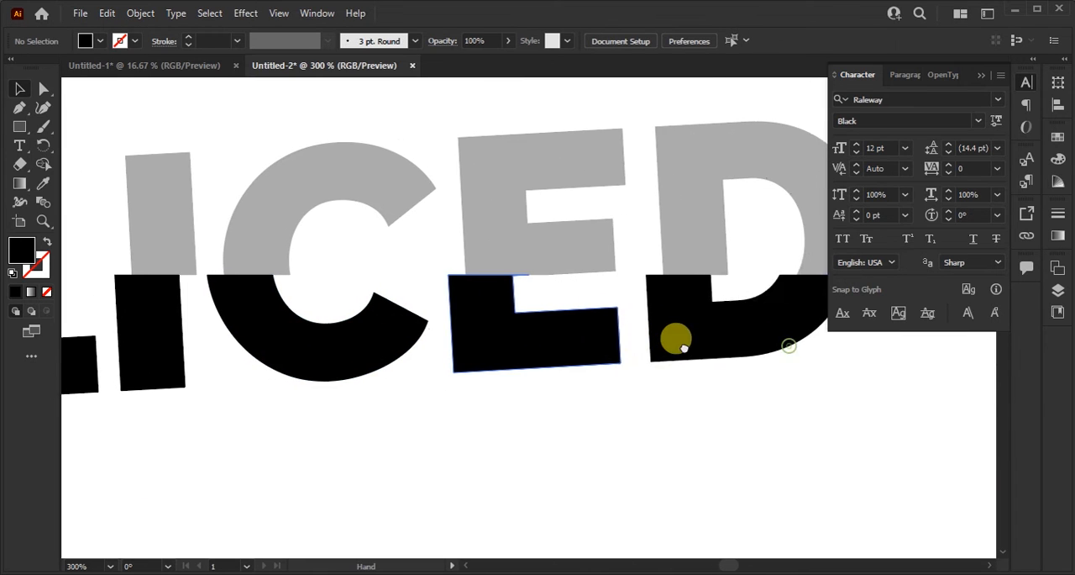
pyautogui.scroll(-3, 694, 349)
pyautogui.scroll(1, 683, 342)
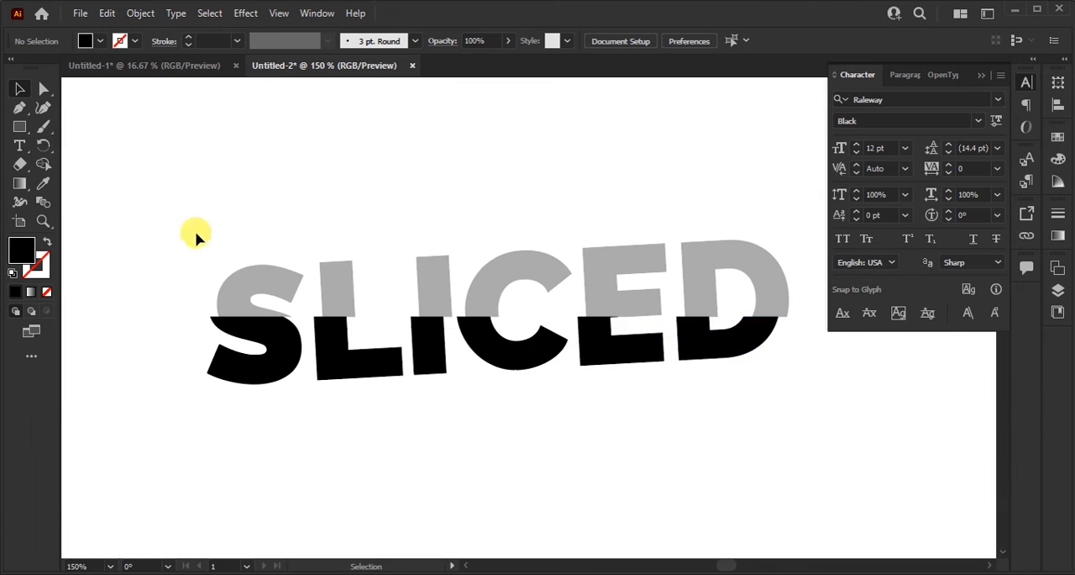
pyautogui.scroll(-2, 559, 352)
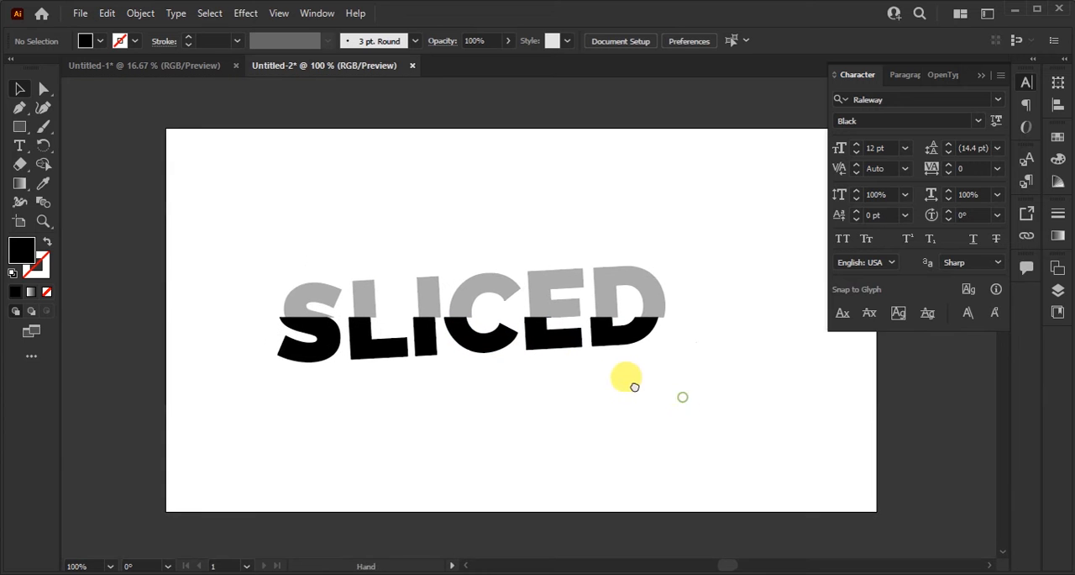
# Step: Select both halves of the whole word and set their fill to white
pyautogui.scroll(-1, 423, 330)
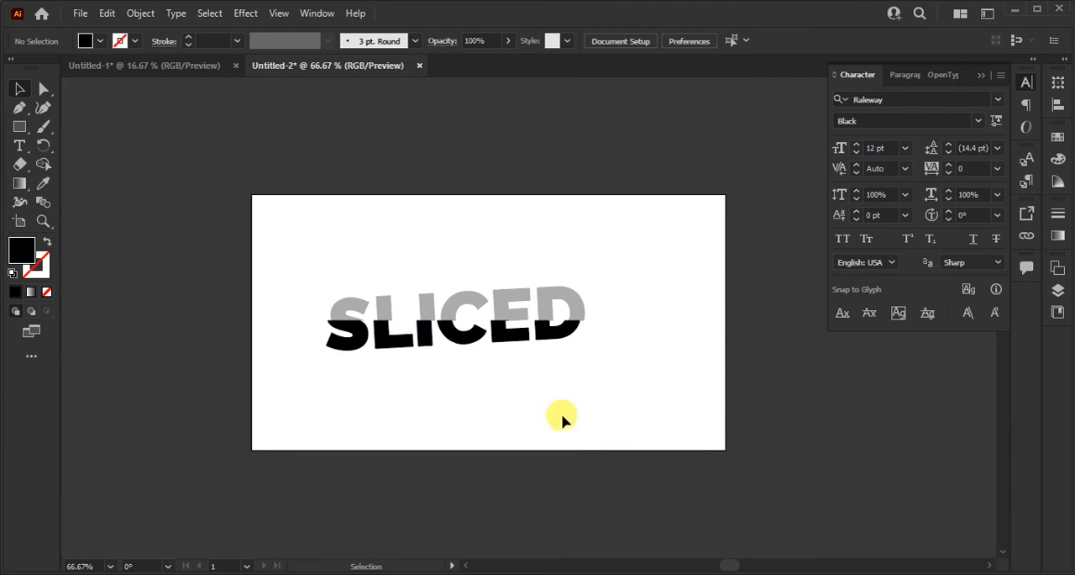
pyautogui.scroll(-1, 554, 420)
pyautogui.scroll(1, 548, 407)
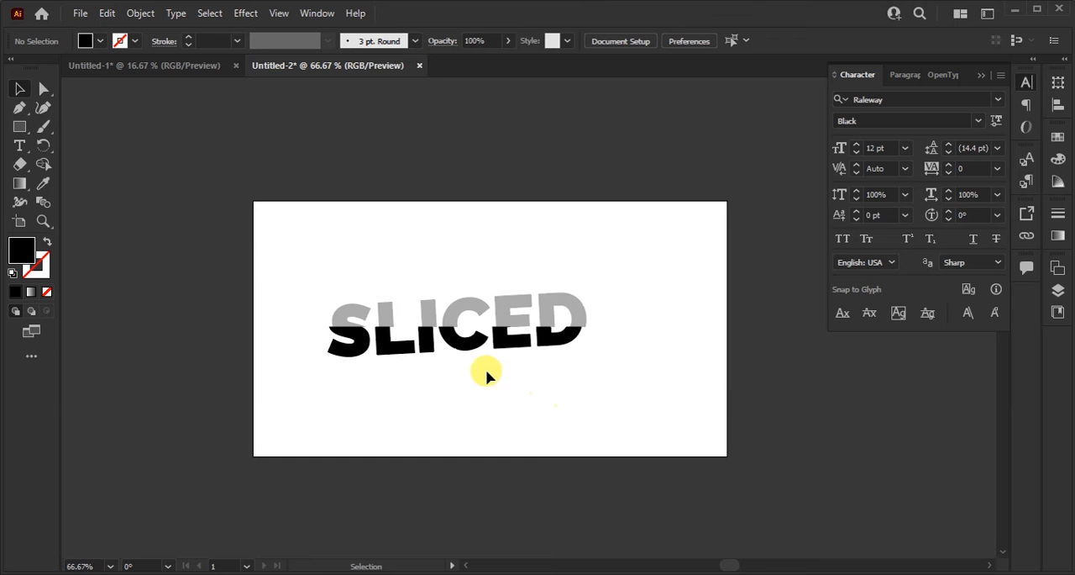
pyautogui.moveTo(307, 273); pyautogui.dragTo(627, 373)
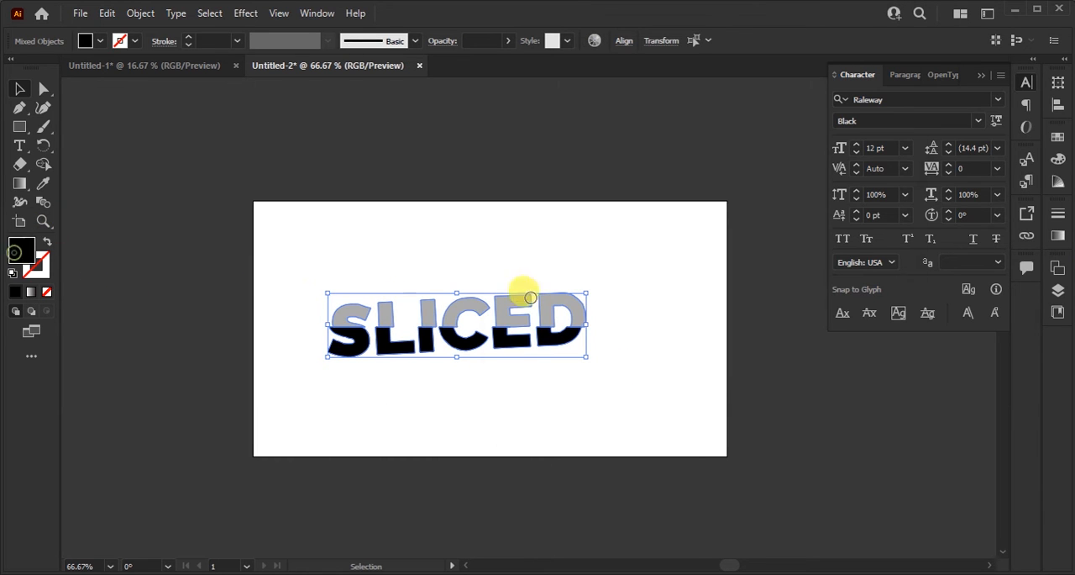
pyautogui.moveTo(487, 244); pyautogui.dragTo(462, 178)
pyautogui.click(904, 192)
pyautogui.click(557, 168)
# Step: Draw a rectangle covering the whole artboard and fill it with black (000000)
pyautogui.click(25, 132)
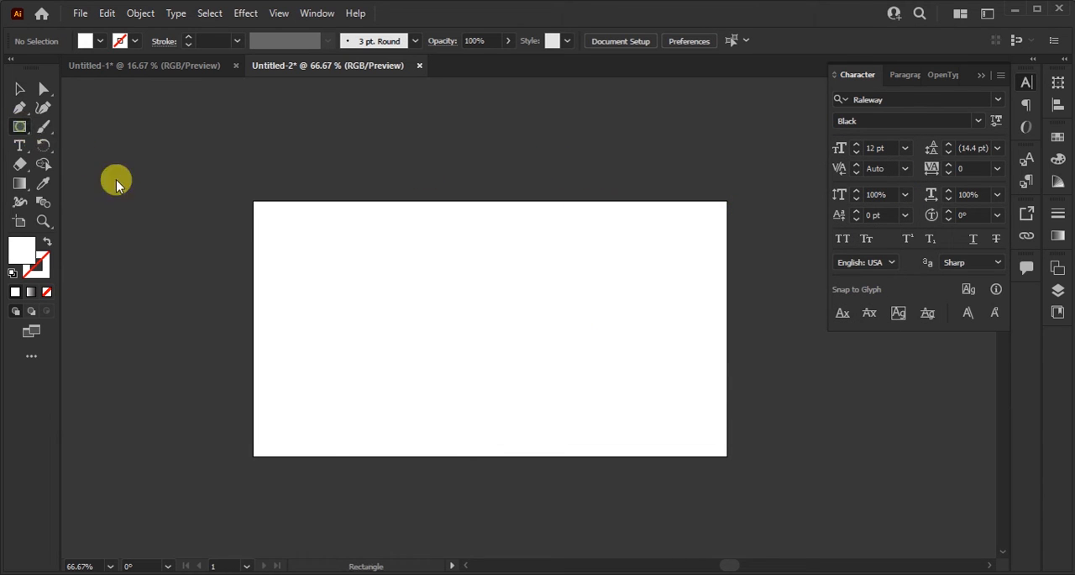
pyautogui.moveTo(251, 199); pyautogui.dragTo(725, 455)
pyautogui.doubleClick(34, 252)
pyautogui.moveTo(538, 228); pyautogui.dragTo(696, 389)
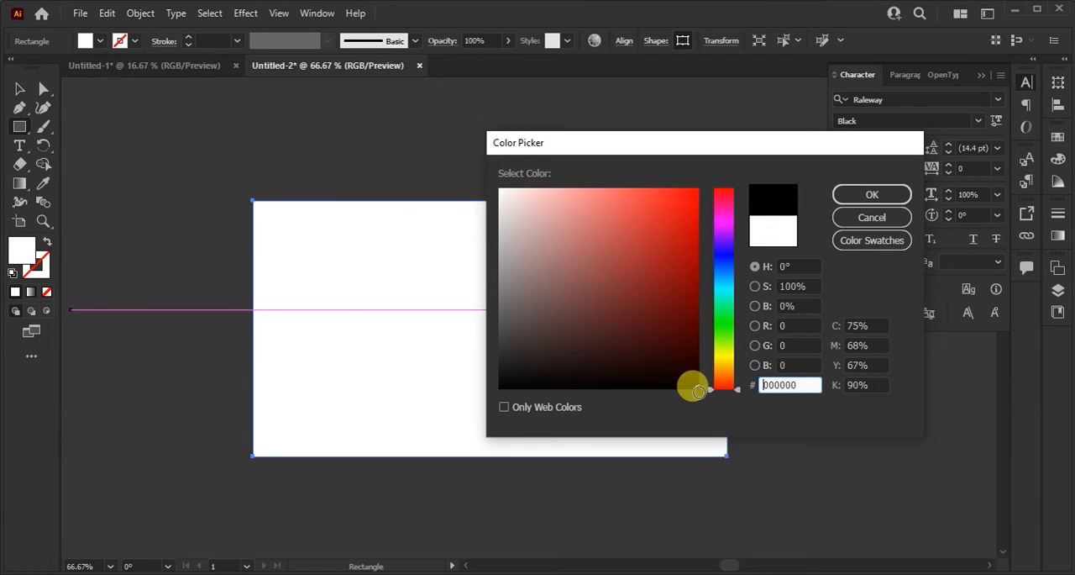
pyautogui.click(878, 198)
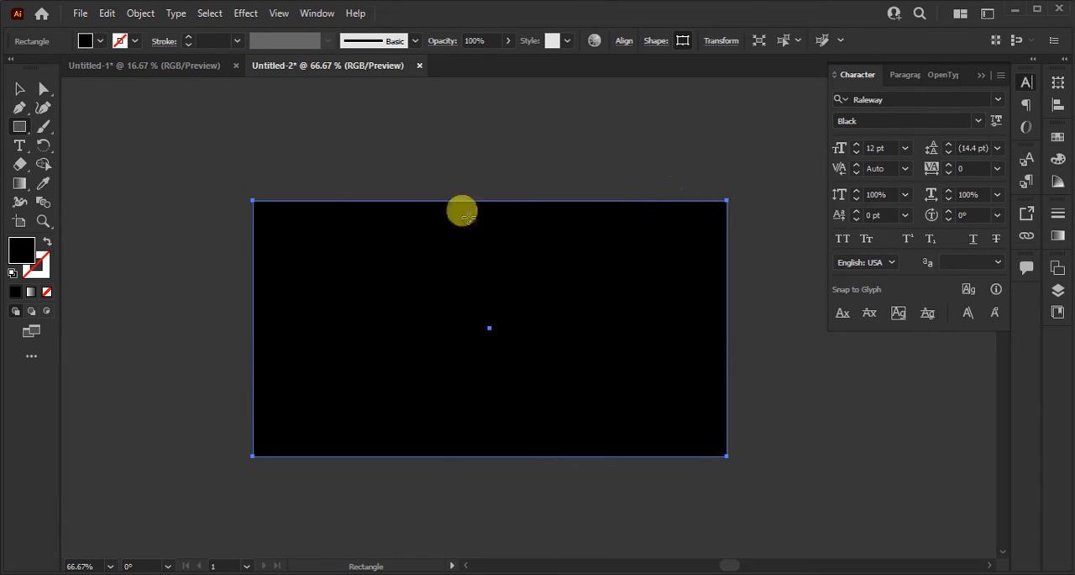
# Step: Send the black rectangle to the back, behind the word, and deselect it
pyautogui.press('v')
pyautogui.rightClick(420, 229)
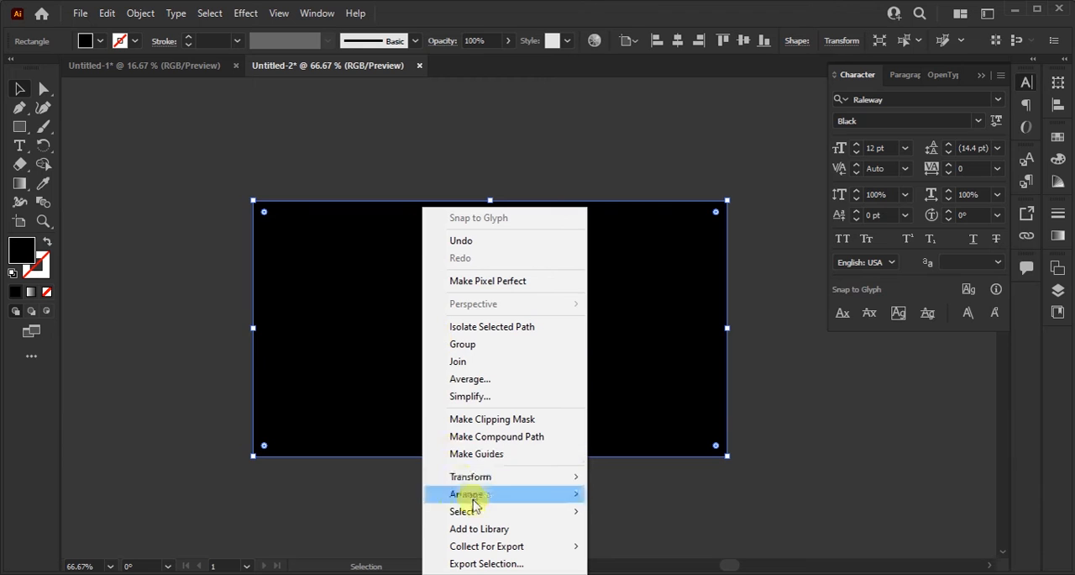
pyautogui.moveTo(559, 496)
pyautogui.click(628, 546)
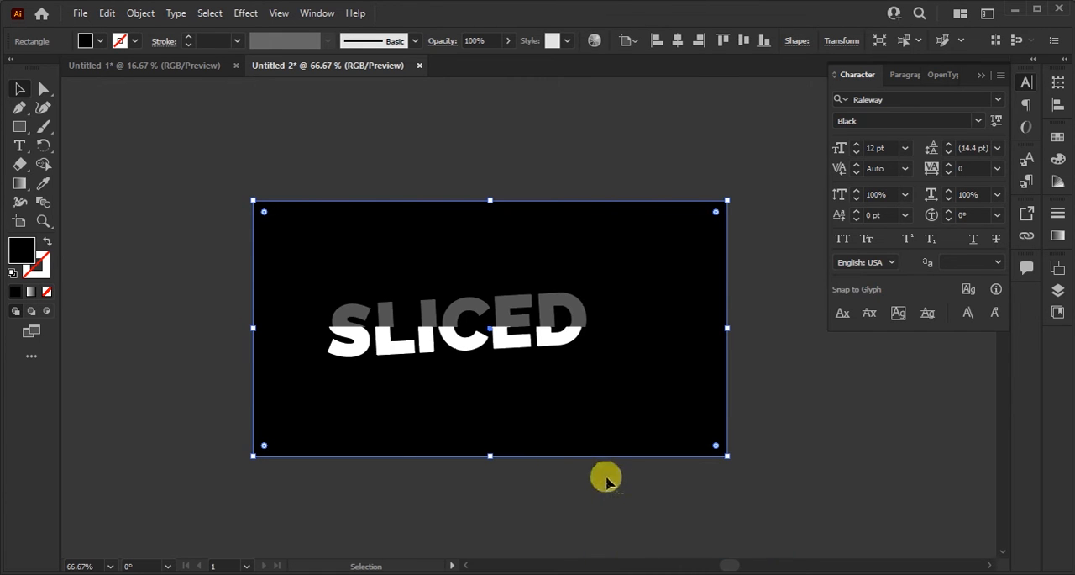
pyautogui.click(607, 476)
# Step: Select the upper pieces of all six letters and group them
pyautogui.scroll(2, 420, 312)
pyautogui.click(296, 311)
pyautogui.keyDown('shift'); pyautogui.click(343, 309); pyautogui.keyUp('shift')
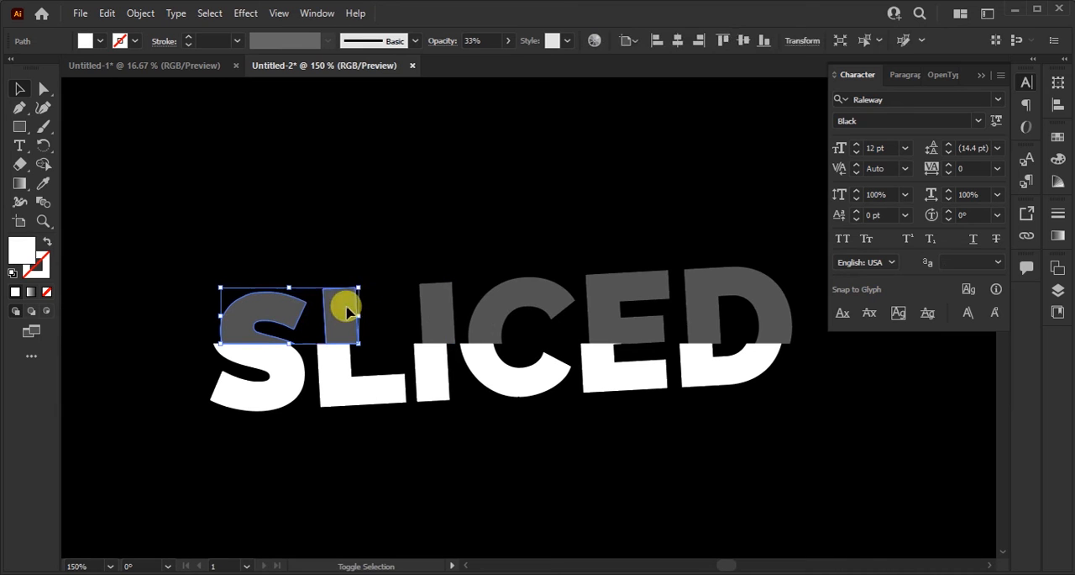
pyautogui.keyDown('shift'); pyautogui.click(438, 302); pyautogui.keyUp('shift')
pyautogui.keyDown('shift'); pyautogui.click(500, 306); pyautogui.keyUp('shift')
pyautogui.keyDown('shift'); pyautogui.click(613, 293); pyautogui.keyUp('shift')
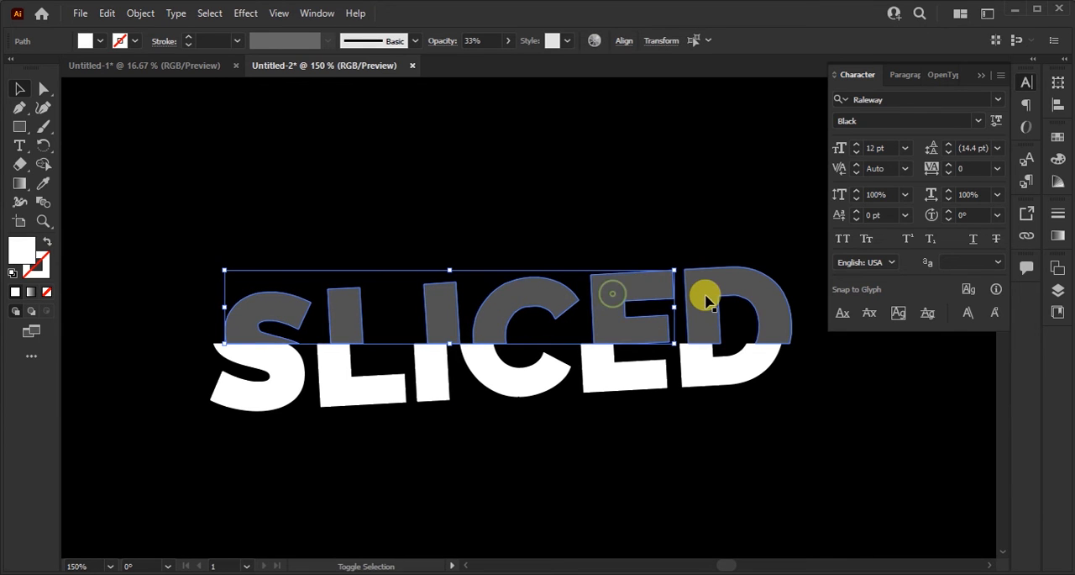
pyautogui.keyDown('shift'); pyautogui.click(710, 288); pyautogui.keyUp('shift')
pyautogui.press('a')
pyautogui.hotkey('ctrl', 'g')
pyautogui.press('v')
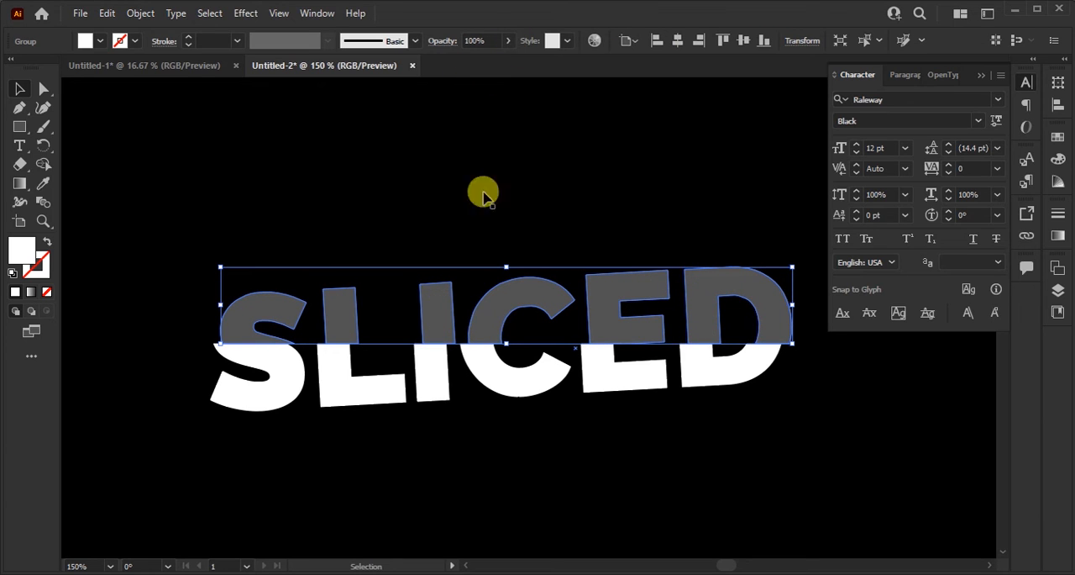
# Step: Clear the selection and open the Gradient settings
pyautogui.press('i')
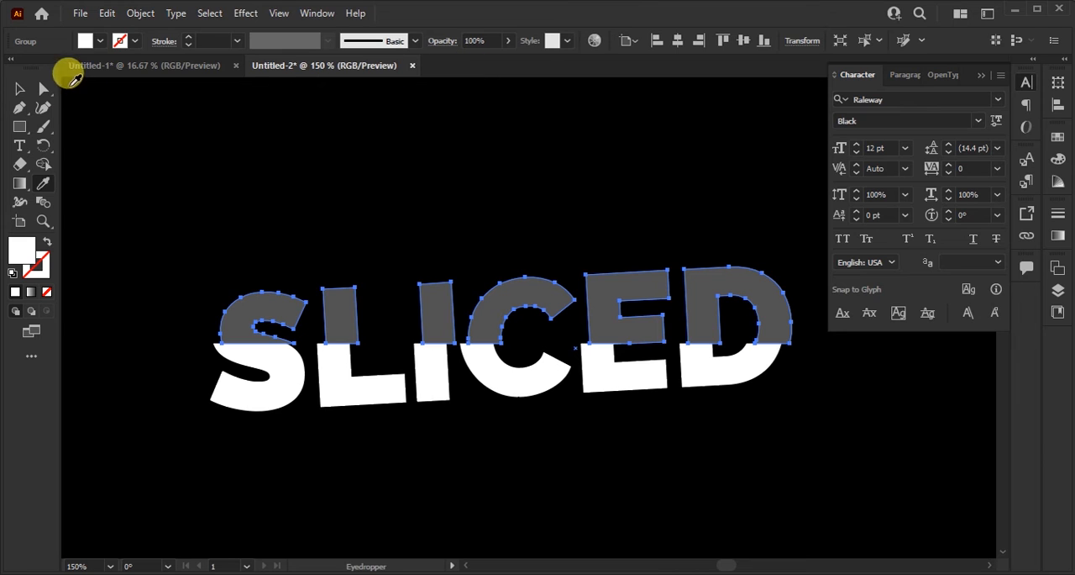
pyautogui.click(23, 88)
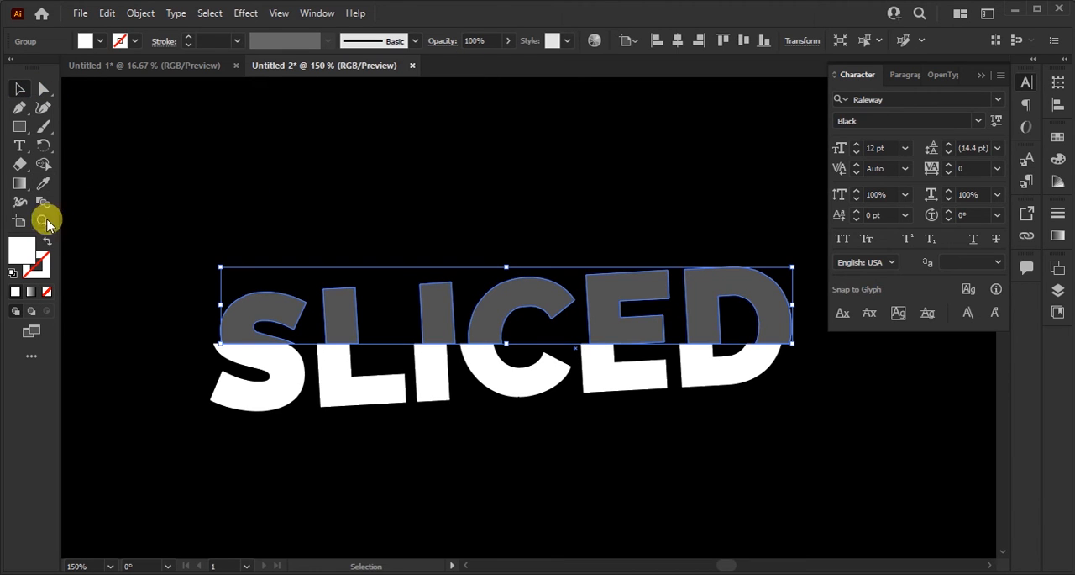
pyautogui.click(414, 211)
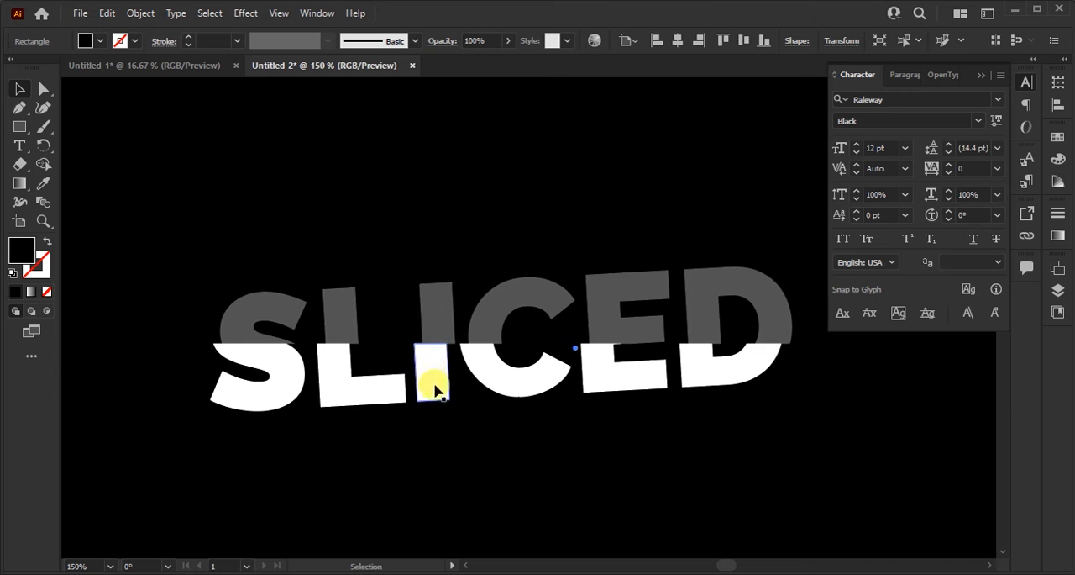
pyautogui.click(427, 320)
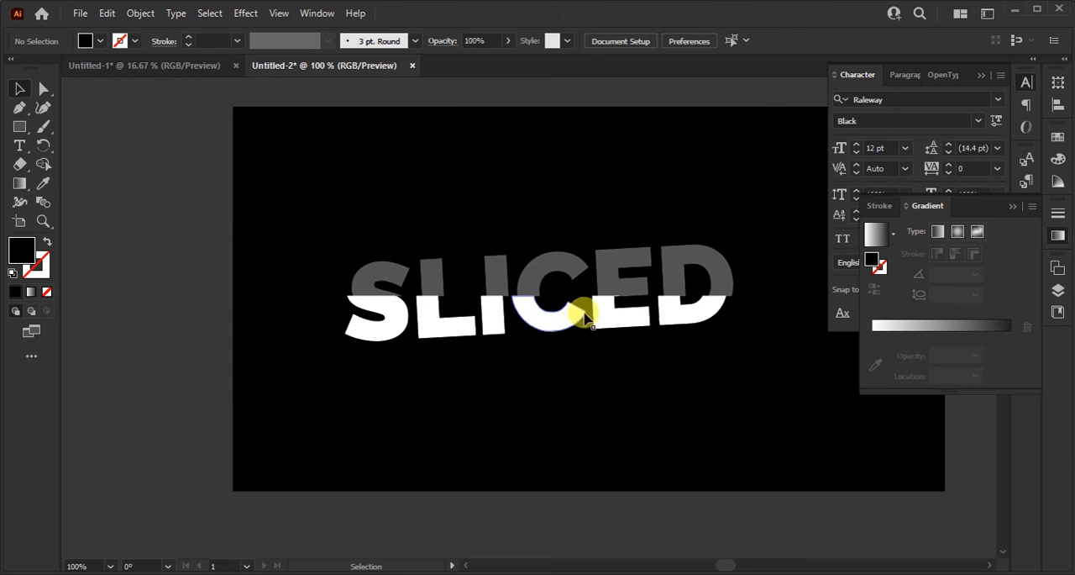
# Step: Move the black rectangle below the artboard and the grouped upper half of the word above the artboard
pyautogui.scroll(3, 608, 299)
pyautogui.click(600, 313)
pyautogui.click(612, 270)
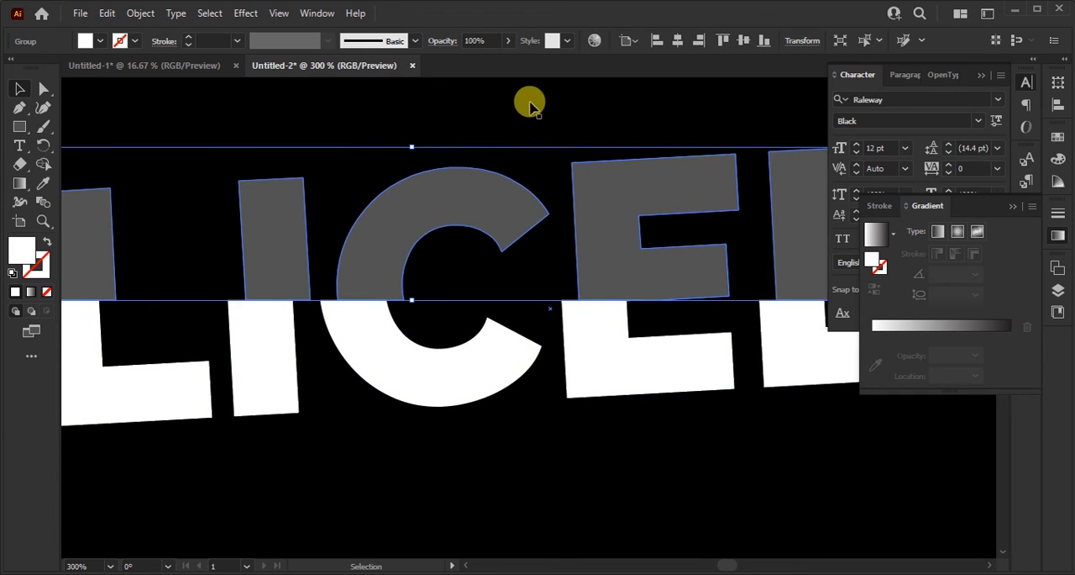
pyautogui.scroll(-3, 504, 295)
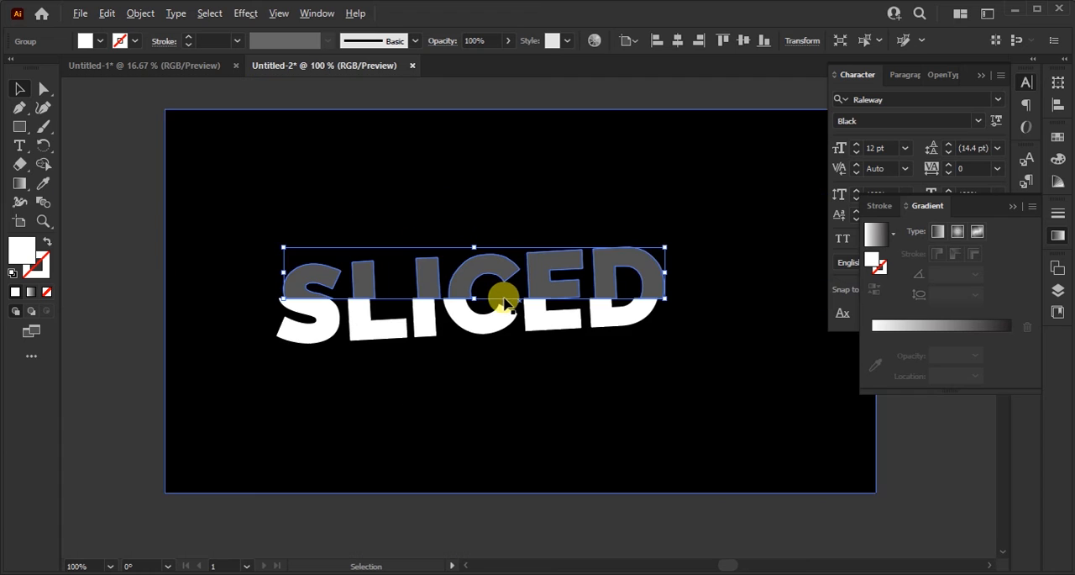
pyautogui.scroll(-2, 558, 295)
pyautogui.click(758, 289)
pyautogui.moveTo(579, 322); pyautogui.dragTo(579, 521)
pyautogui.click(495, 286)
pyautogui.moveTo(495, 294); pyautogui.dragTo(494, 122)
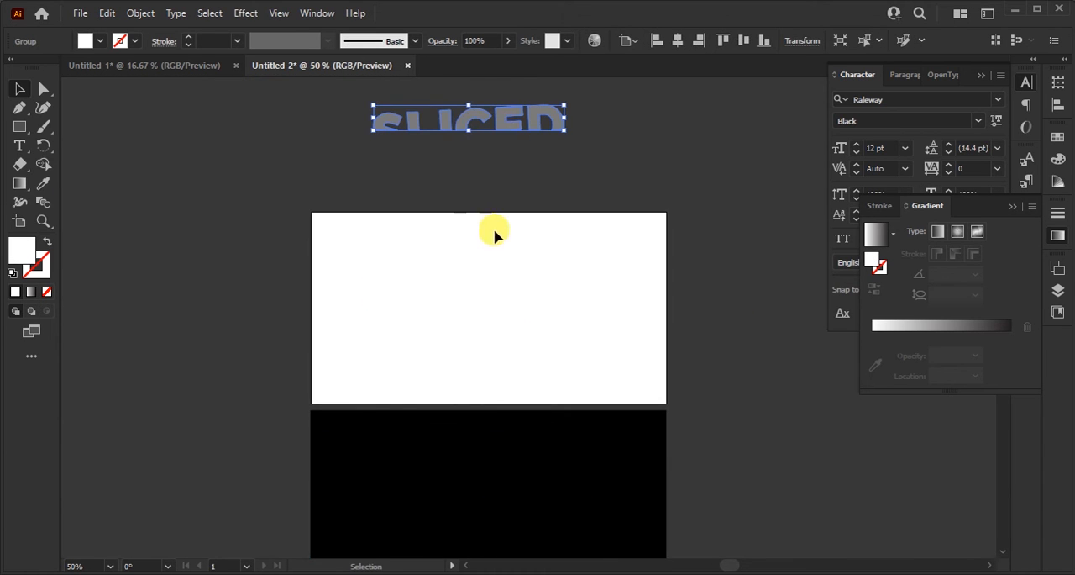
# Step: Ungroup the upper half above the artboard and raise the opacity of its pieces to 100%
pyautogui.rightClick(498, 99)
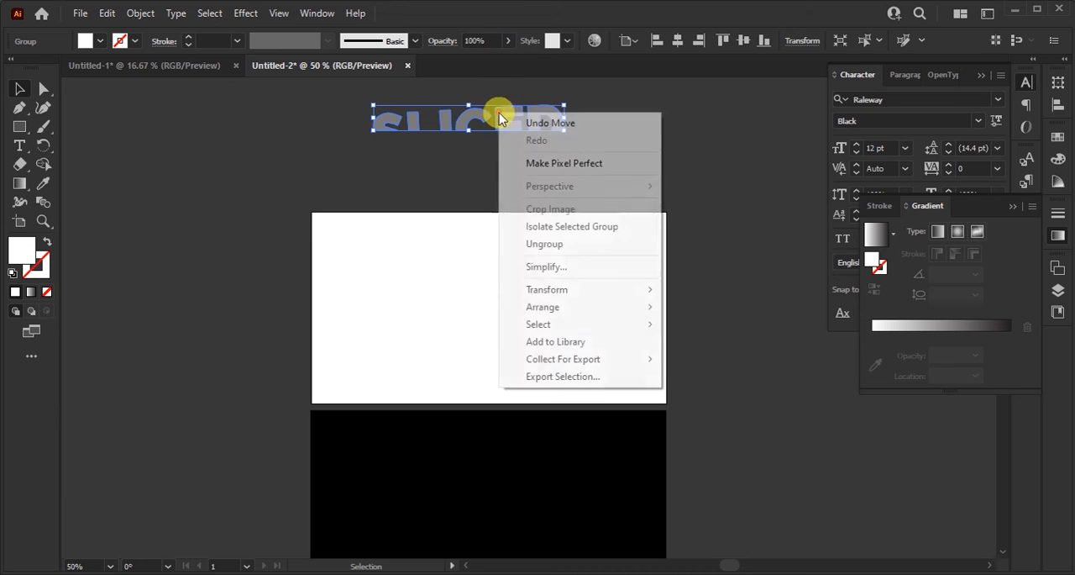
pyautogui.click(521, 243)
pyautogui.click(497, 182)
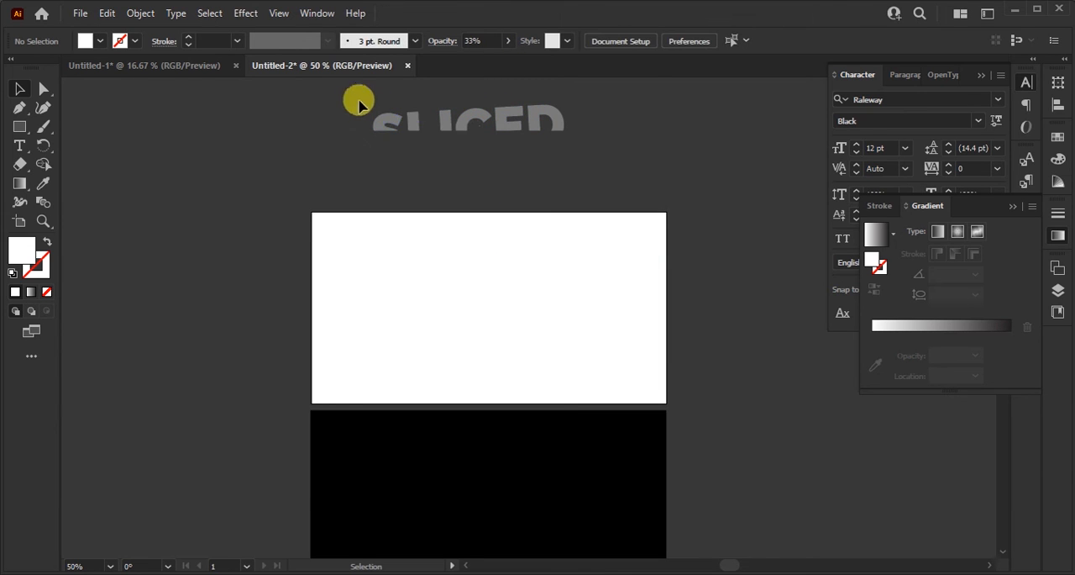
pyautogui.moveTo(355, 101); pyautogui.dragTo(605, 129)
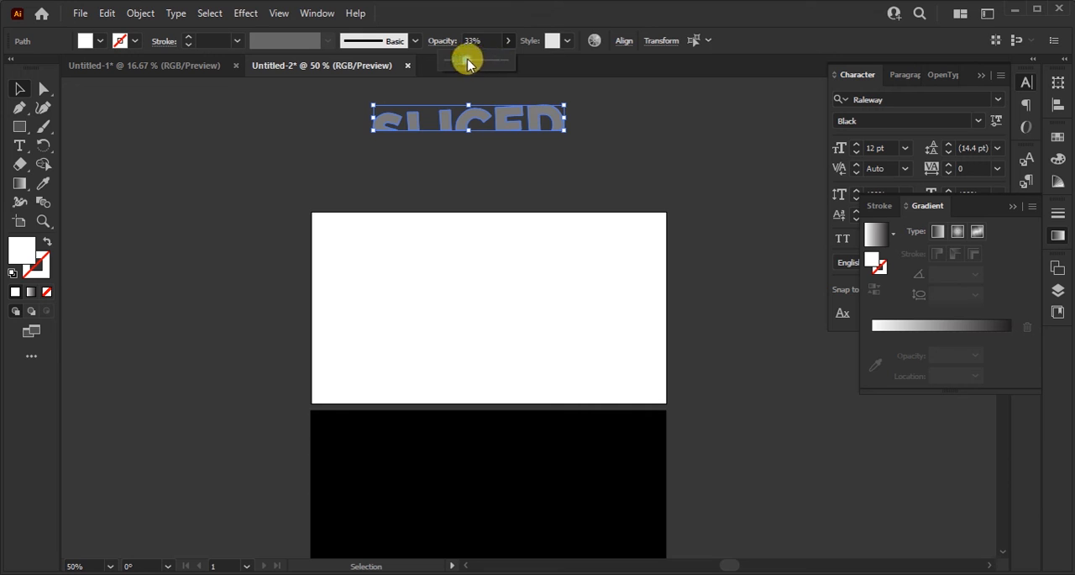
pyautogui.moveTo(468, 63); pyautogui.dragTo(531, 74)
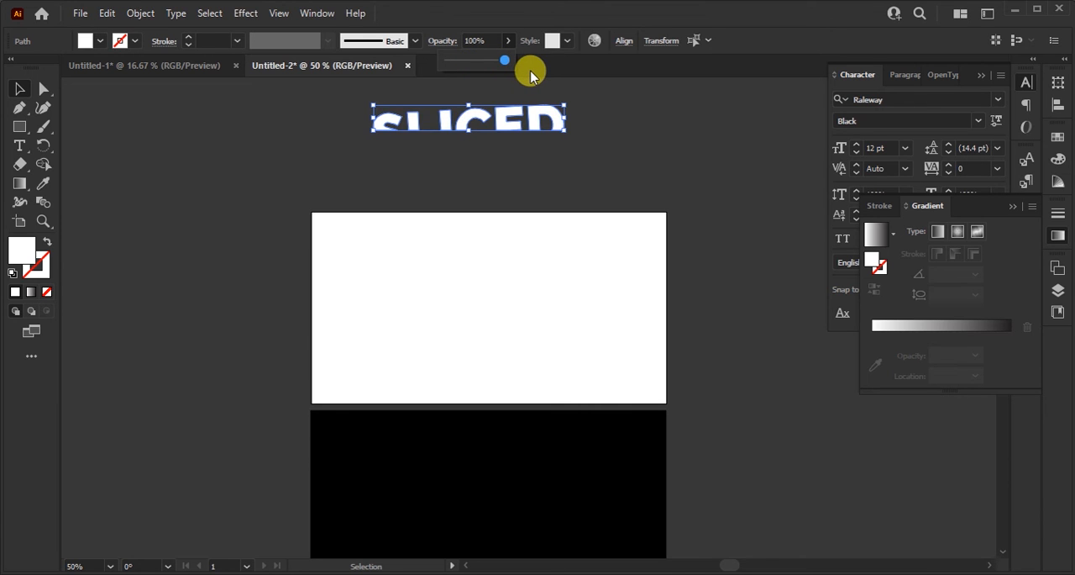
pyautogui.click(625, 138)
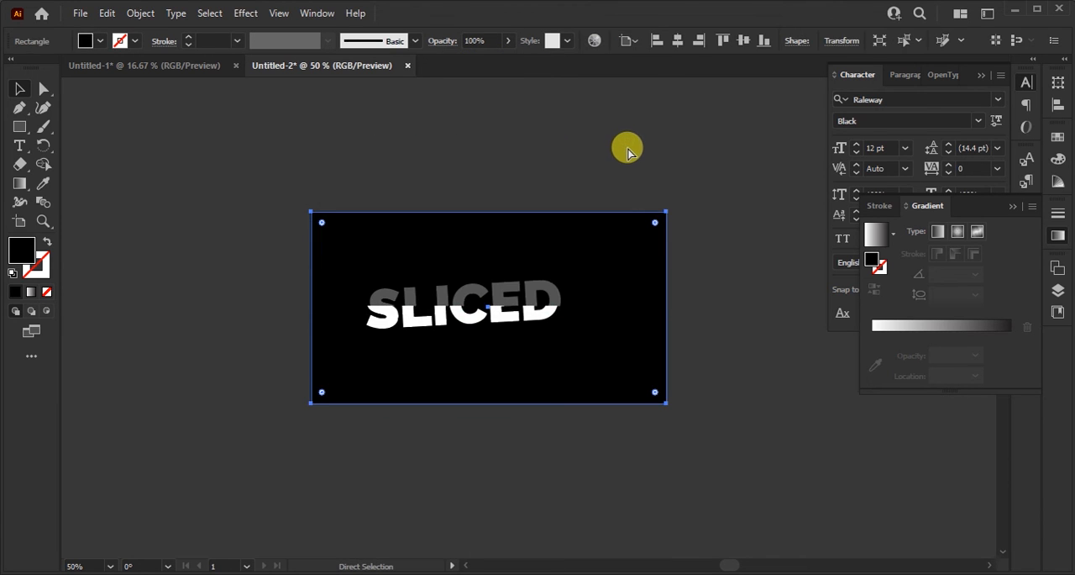
# Step: Ungroup the grey upper half of the word in place on the black background
pyautogui.click(717, 307)
pyautogui.scroll(2, 372, 271)
pyautogui.click(414, 318)
pyautogui.rightClick(458, 321)
pyautogui.click(483, 174)
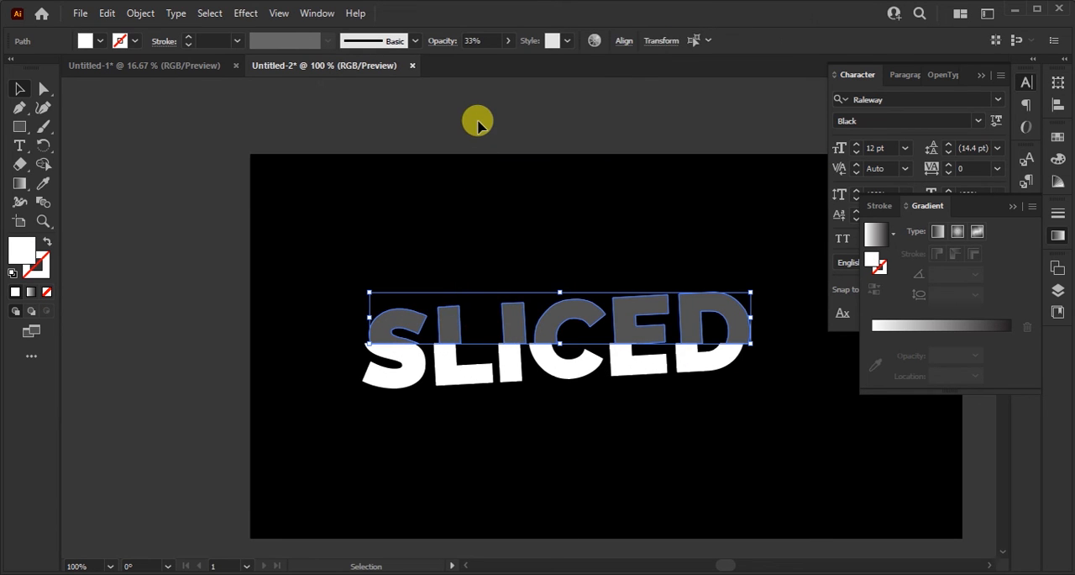
pyautogui.click(477, 124)
# Step: Select the upper pieces of all six letters and give them a white fill at 100% opacity
pyautogui.click(403, 311)
pyautogui.keyDown('shift'); pyautogui.click(451, 312); pyautogui.keyUp('shift')
pyautogui.keyDown('shift'); pyautogui.click(509, 322); pyautogui.keyUp('shift')
pyautogui.keyDown('shift'); pyautogui.click(579, 316); pyautogui.keyUp('shift')
pyautogui.keyDown('shift'); pyautogui.click(647, 311); pyautogui.keyUp('shift')
pyautogui.keyDown('shift'); pyautogui.click(701, 315); pyautogui.keyUp('shift')
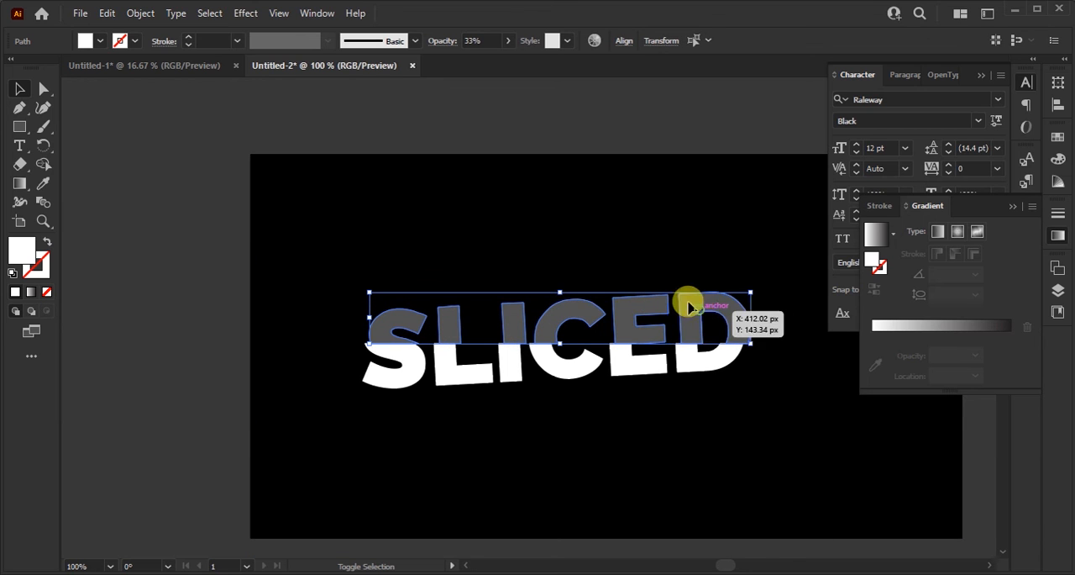
pyautogui.doubleClick(19, 248)
pyautogui.click(556, 263)
pyautogui.moveTo(537, 245); pyautogui.dragTo(487, 180)
pyautogui.click(835, 195)
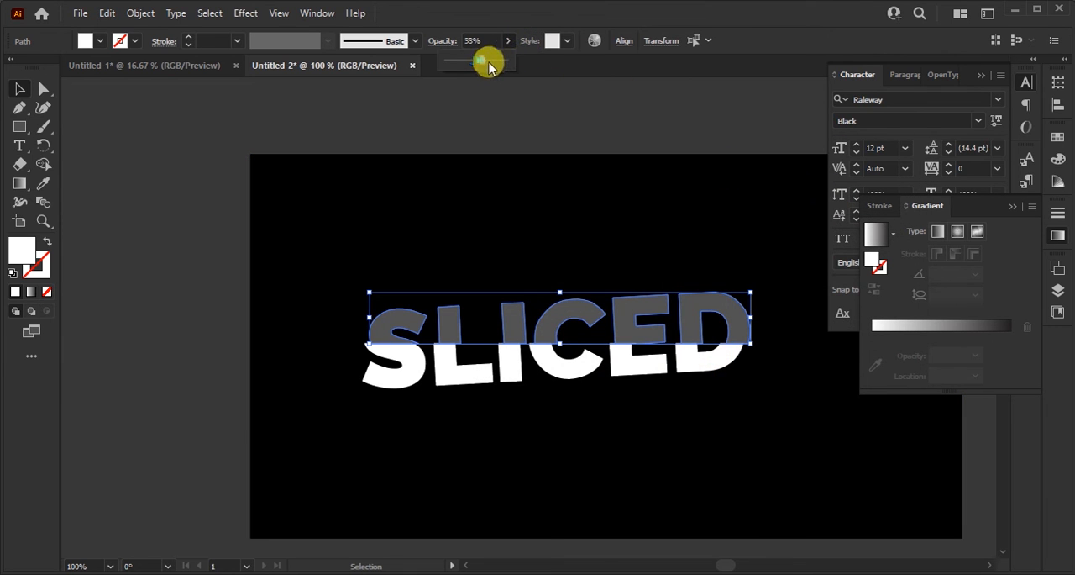
pyautogui.moveTo(605, 209); pyautogui.dragTo(492, 165)
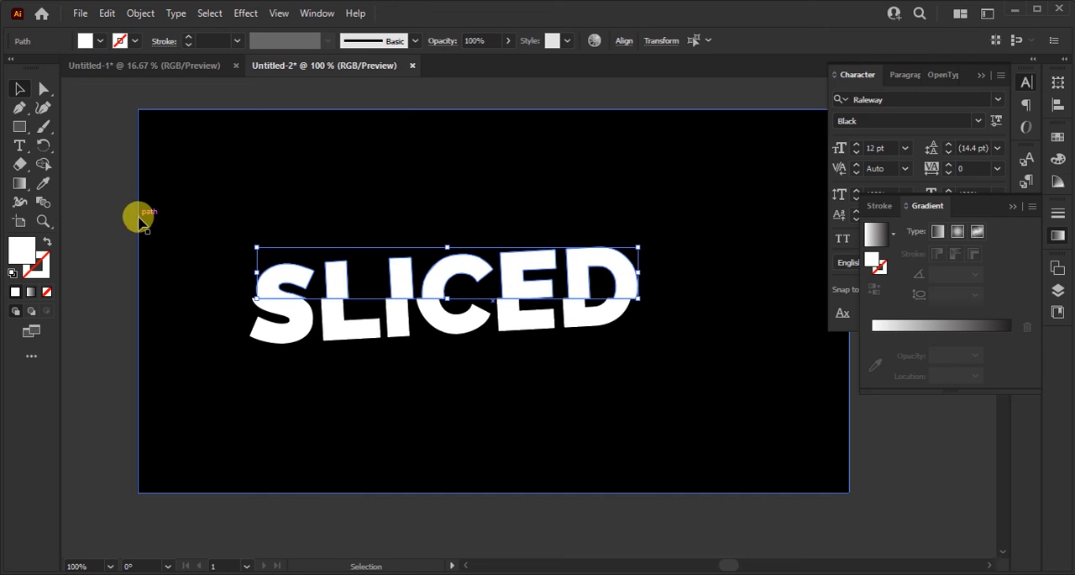
# Step: Group the selected upper pieces and apply a linear white-to-black gradient fill to them
pyautogui.hotkey('ctrl', 'g')
pyautogui.click(19, 185)
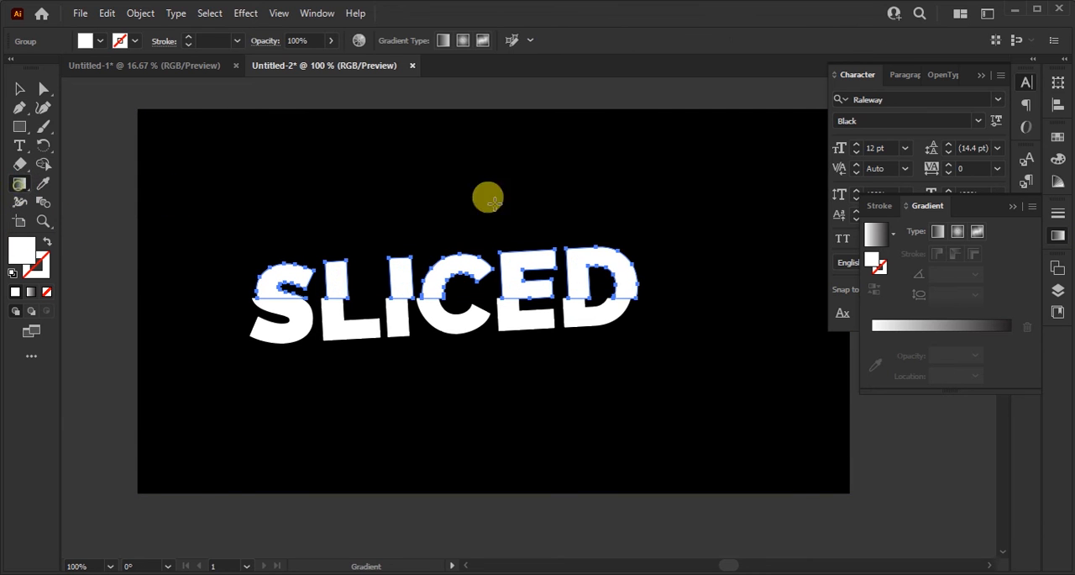
pyautogui.click(882, 328)
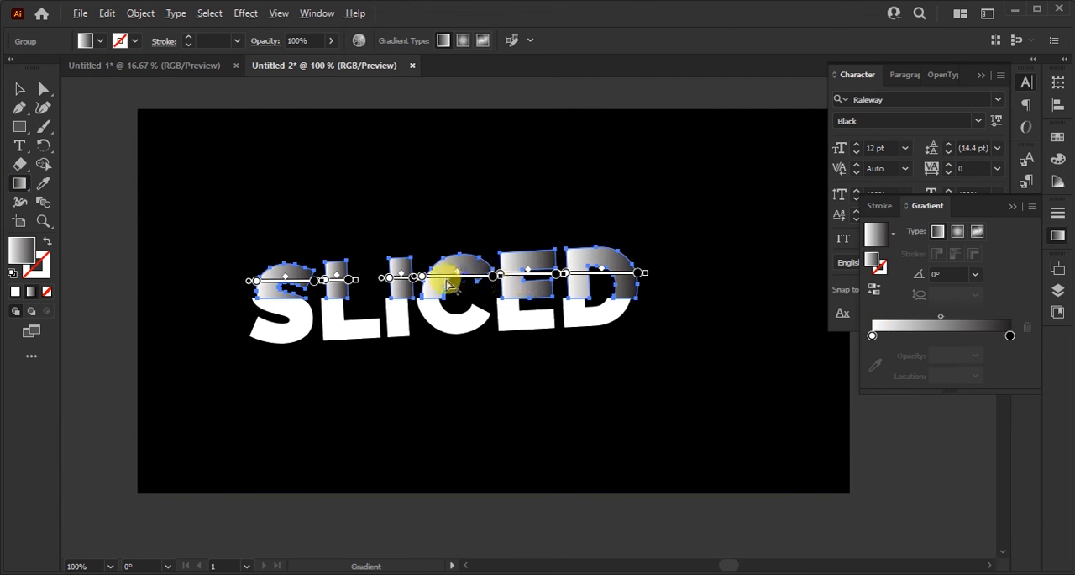
# Step: Redirect the gradient vertically to -90°, running from white down to dark just past the cut line, and deselect the letters
pyautogui.scroll(3, 444, 277)
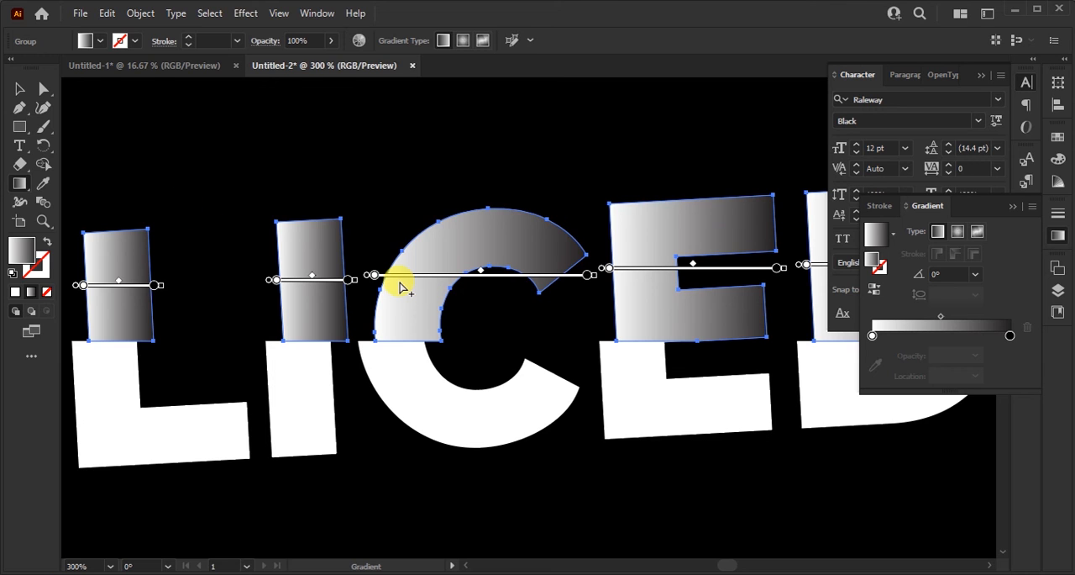
pyautogui.moveTo(406, 285); pyautogui.dragTo(406, 366)
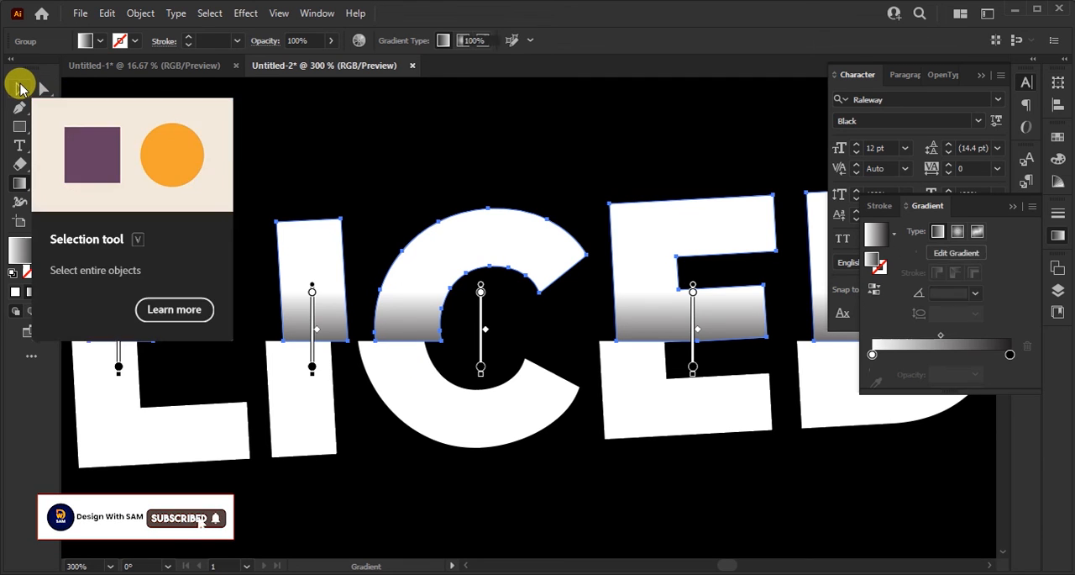
pyautogui.click(20, 88)
pyautogui.scroll(-4, 463, 295)
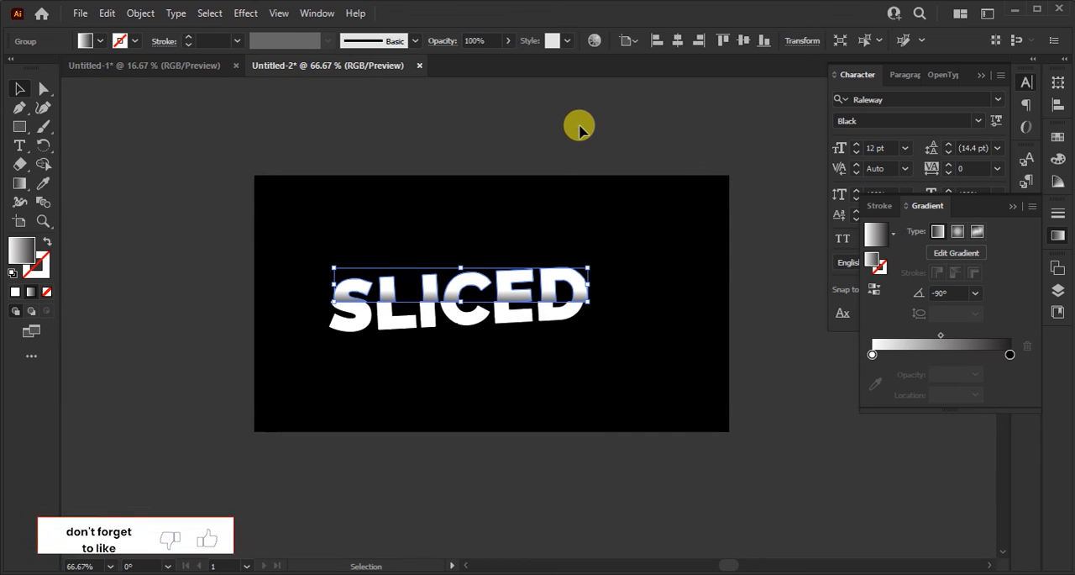
pyautogui.click(577, 126)
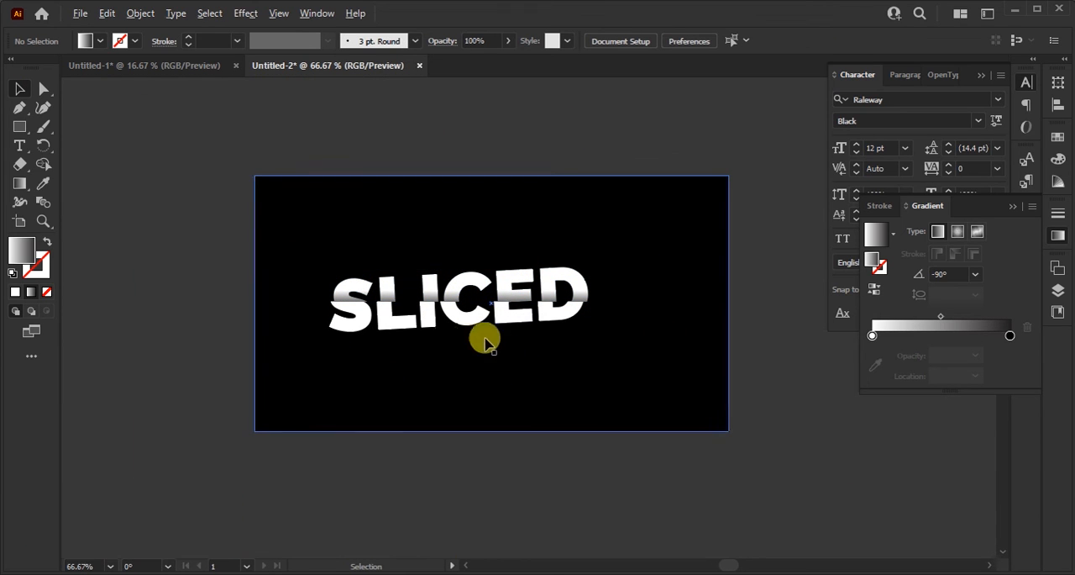